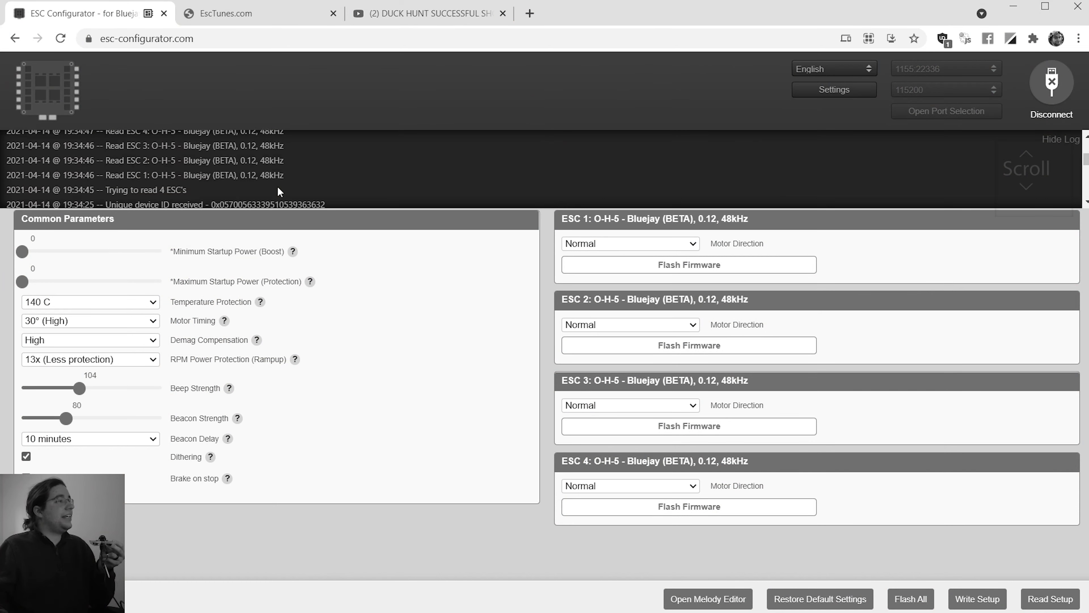
scroll(295, 146, up, 3)
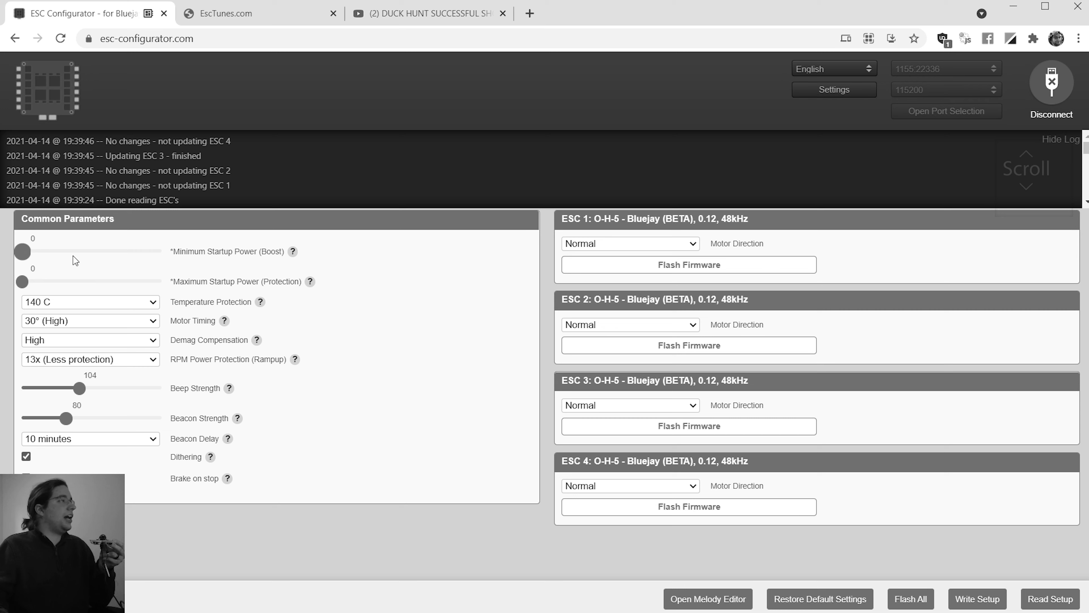
mouse_move(74, 255)
mouse_down()
mouse_move(56, 258)
mouse_move(91, 260)
mouse_up()
click(22, 263)
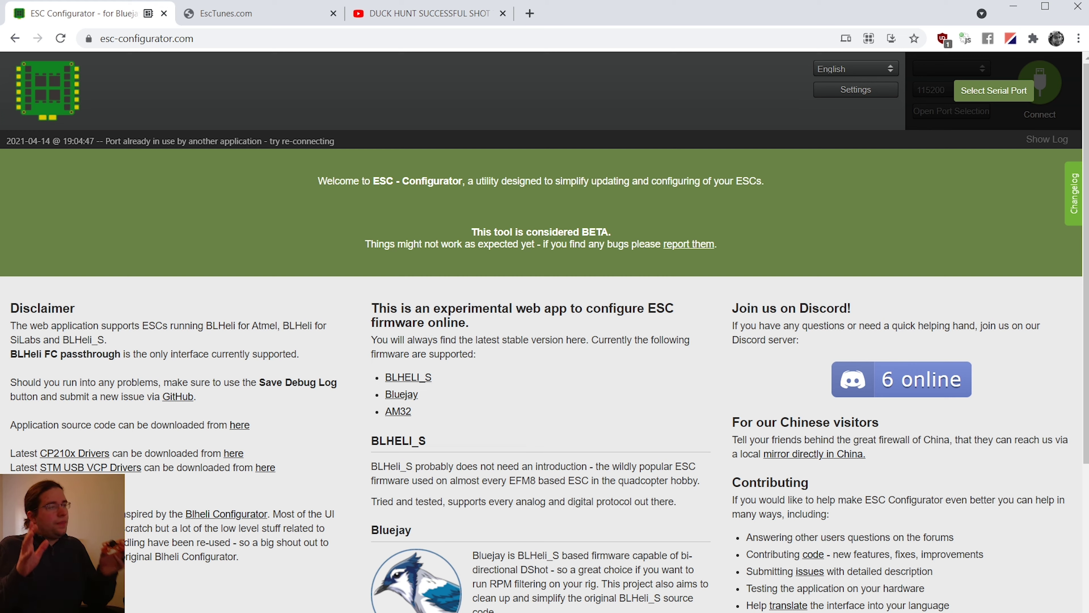
- Highlight the 'This is an experimental web app' heading on the welcome page
drag(371, 309, 478, 330)
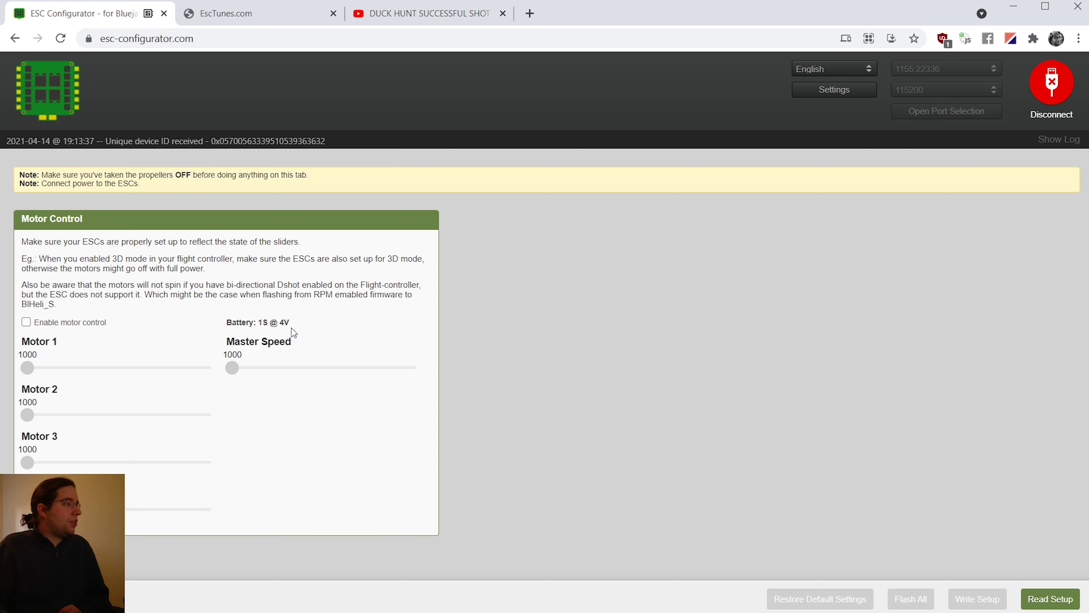
- Highlight the 1S @ 4V battery reading on the Motor Control panel, then clear the highlight
drag(243, 322, 299, 322)
click(299, 321)
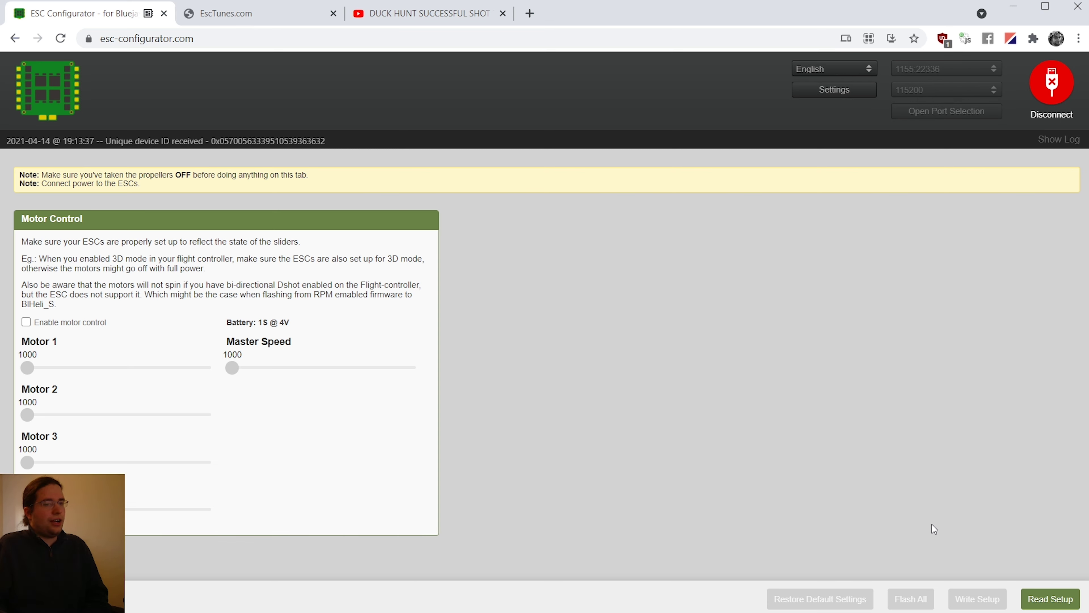
- Read the setup of the four O-H-5 ESCs running BLHeli_S 2.3
click(1040, 601)
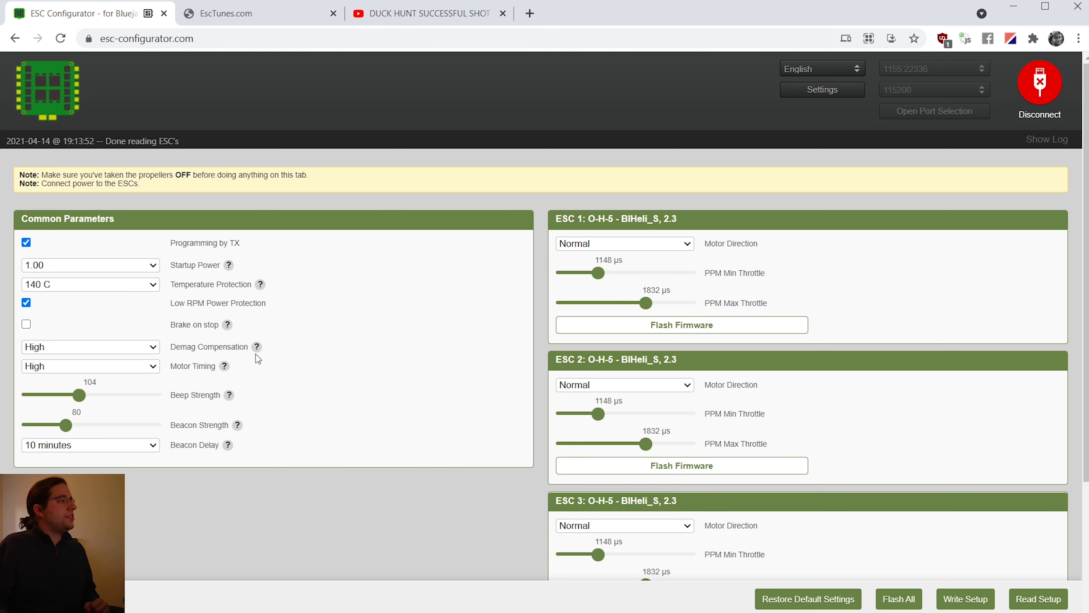
- Start Flash All and target Bluejay 0.12 at 48 kHz for the O-H-5 ESCs
scroll(628, 450, down, 4)
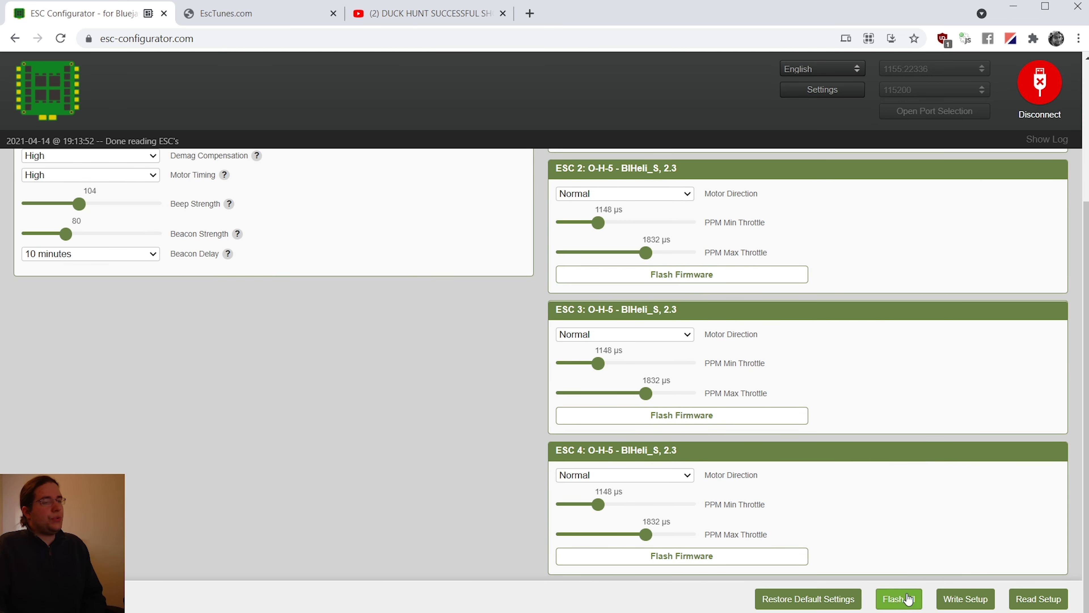
click(899, 598)
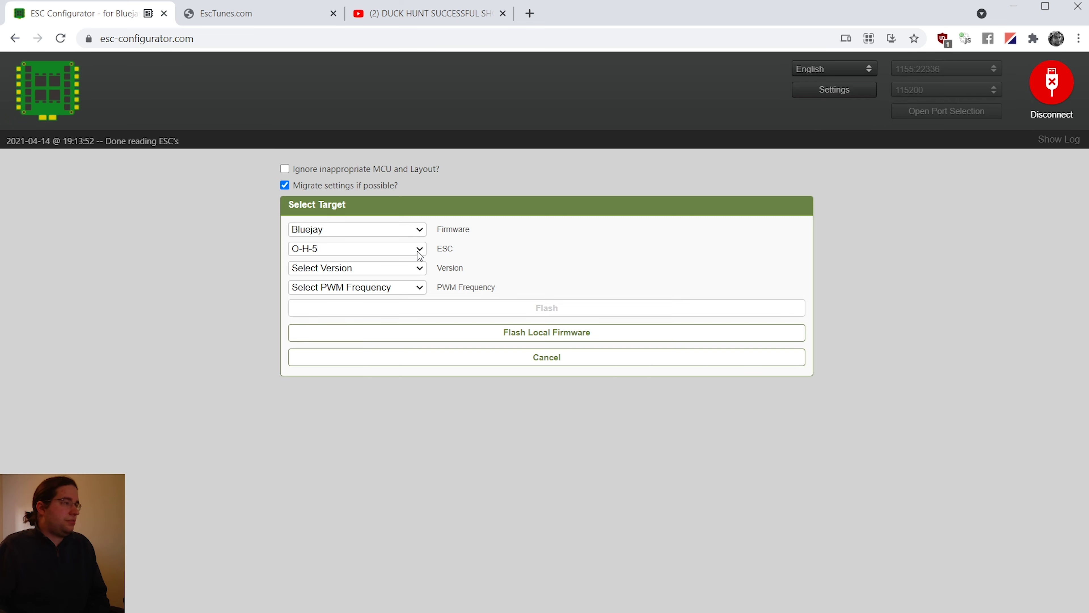
click(414, 289)
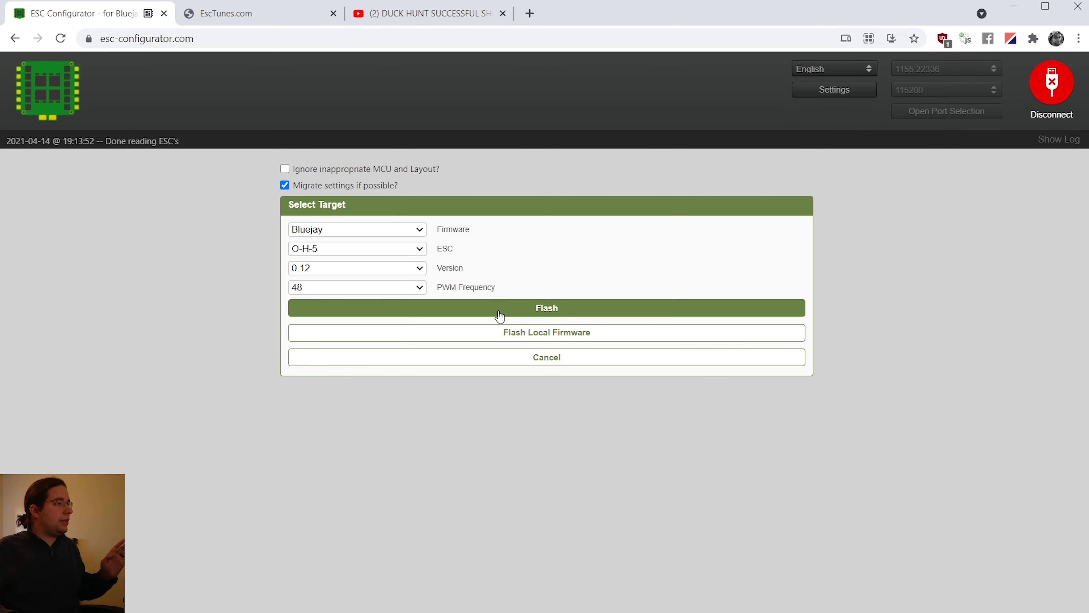
- Flash Bluejay 0.12 48 kHz onto all four ESCs
click(500, 315)
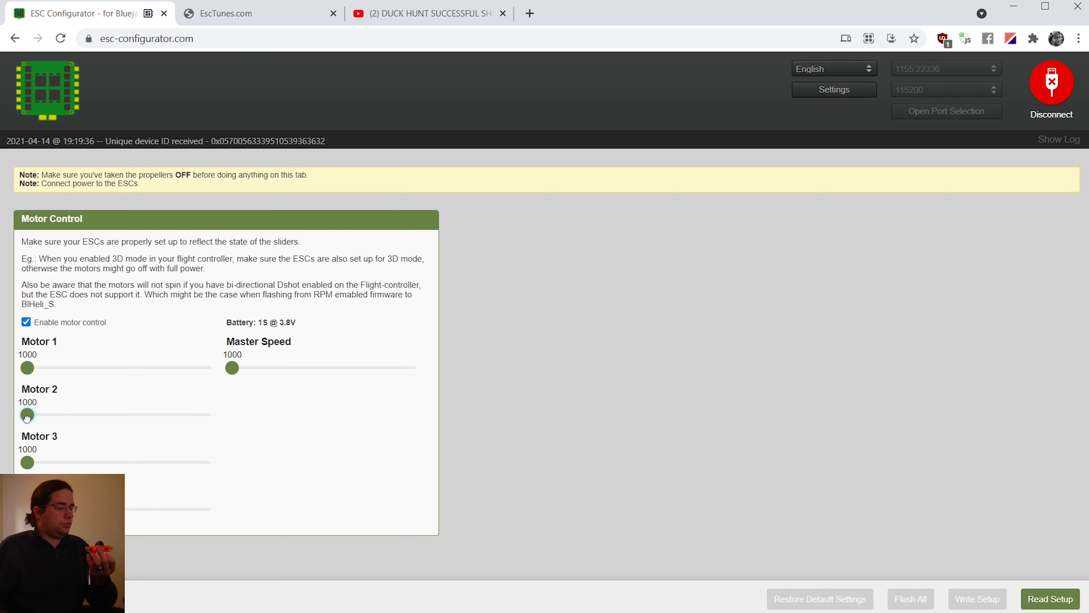
- Test-spin motors 2, 3, 4 and 1 individually, then all motors together at 1140
mouse_move(27, 415)
mouse_down()
mouse_move(66, 414)
mouse_move(27, 415)
mouse_up()
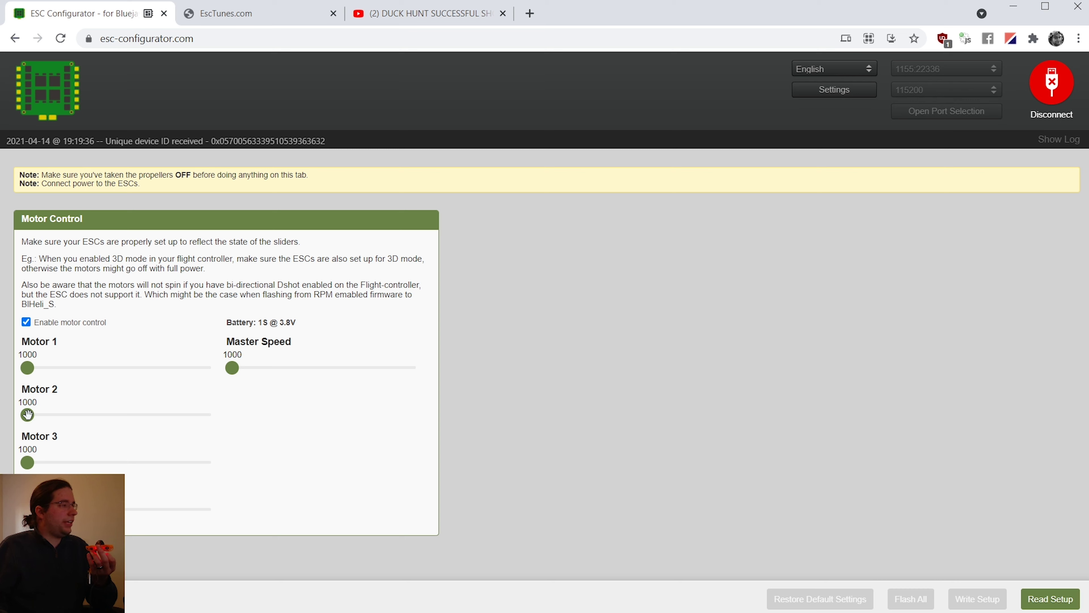
drag(27, 415, 83, 415)
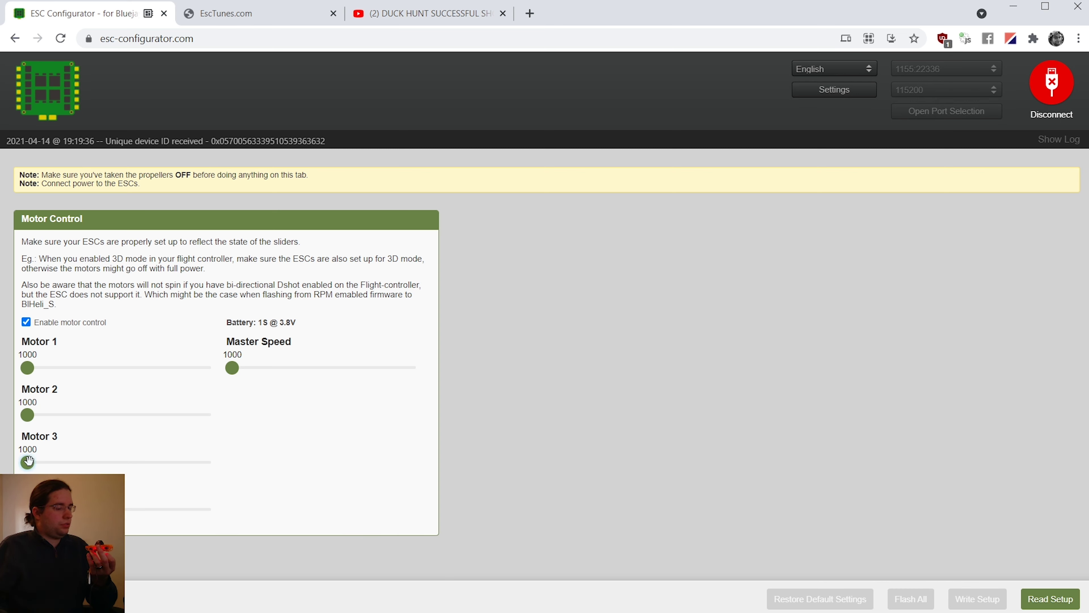
mouse_move(28, 460)
mouse_down()
mouse_move(98, 461)
mouse_move(12, 462)
mouse_up()
drag(27, 509, 142, 508)
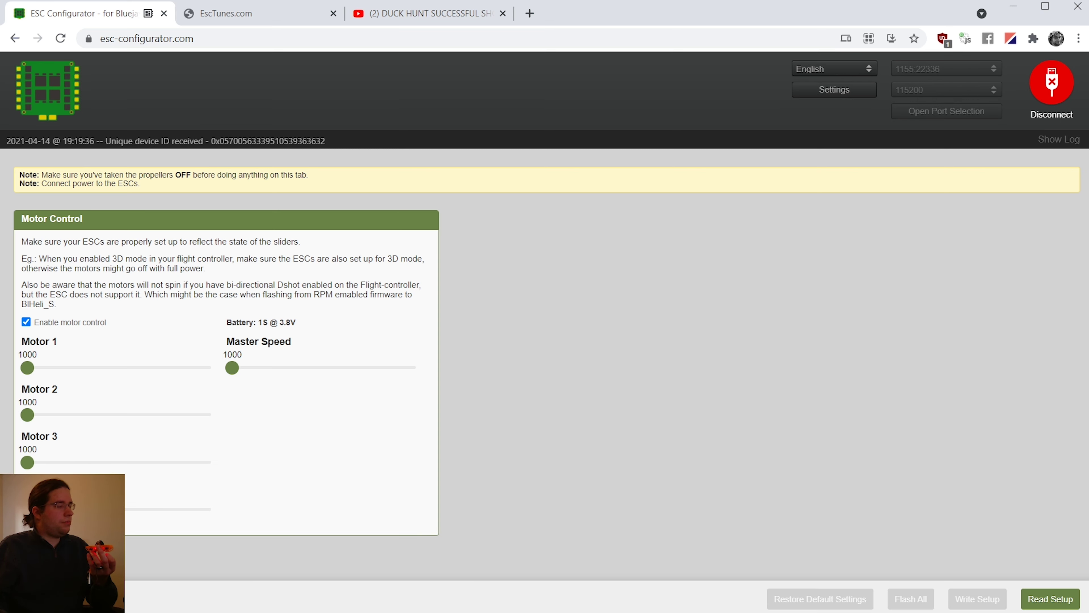
drag(27, 368, 142, 367)
drag(27, 368, 86, 369)
drag(231, 367, 299, 369)
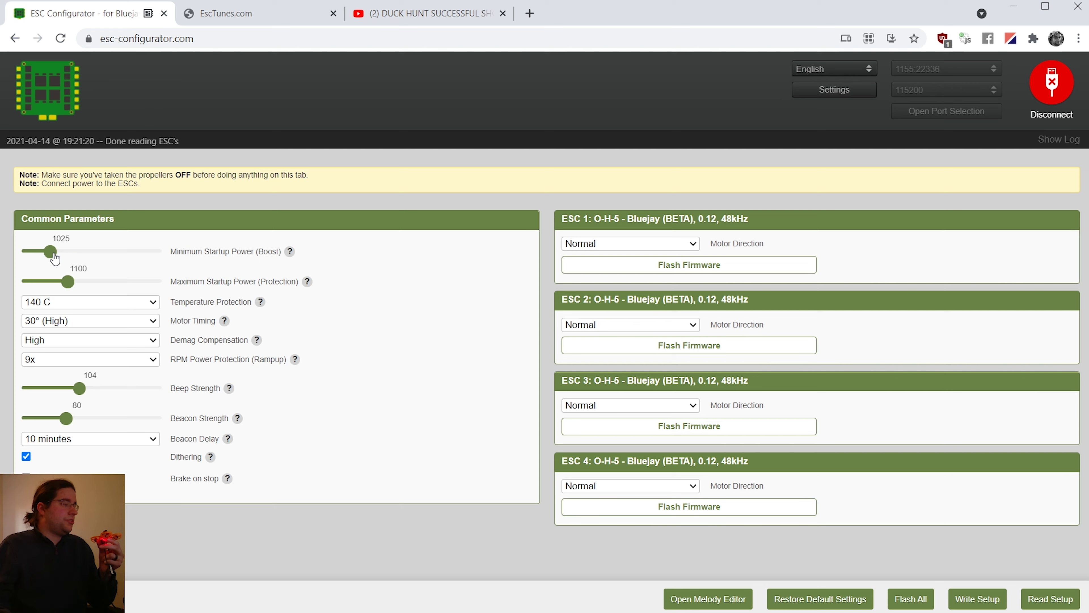
- Lower Minimum Startup Power to 1000 and write it to all four ESCs
drag(52, 252, 4, 257)
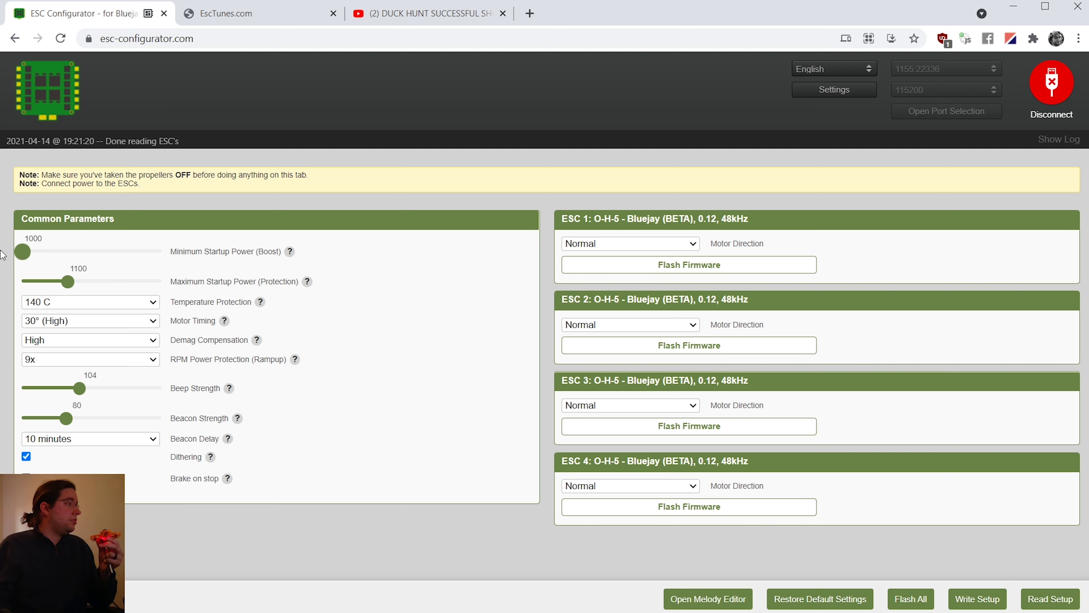
click(971, 600)
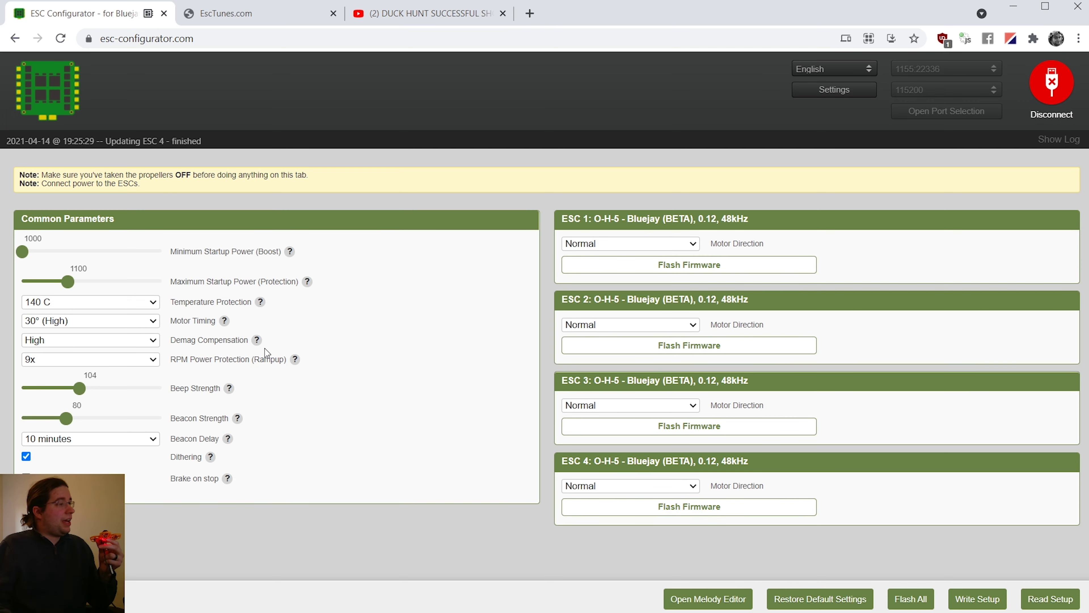
mouse_move(295, 364)
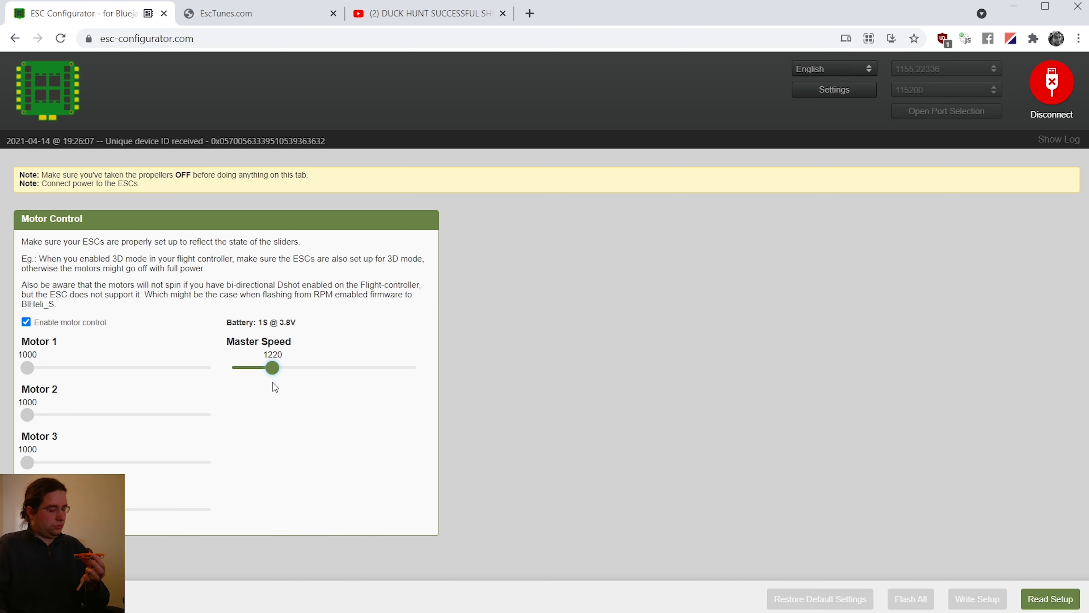
- Adjust the master speed of all motors, then turn off motor control to stop them
key(Left)
key(Left)
key(Left)
key(Left)
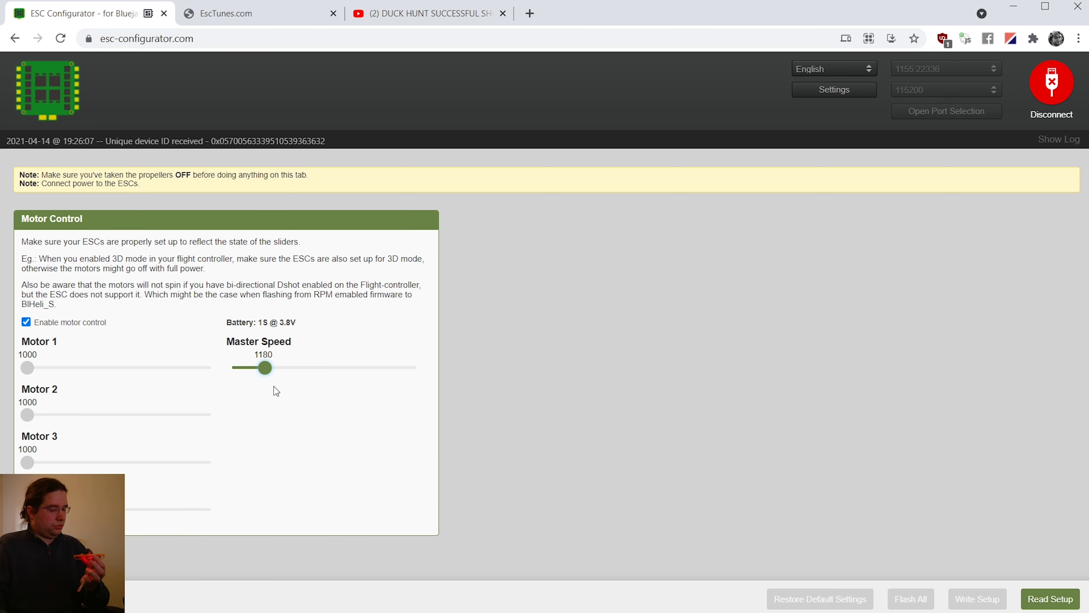
key(Right)
key(Right)
key(Right)
key(Right)
key(Right)
key(Right)
key(Right)
key(Right)
key(Right)
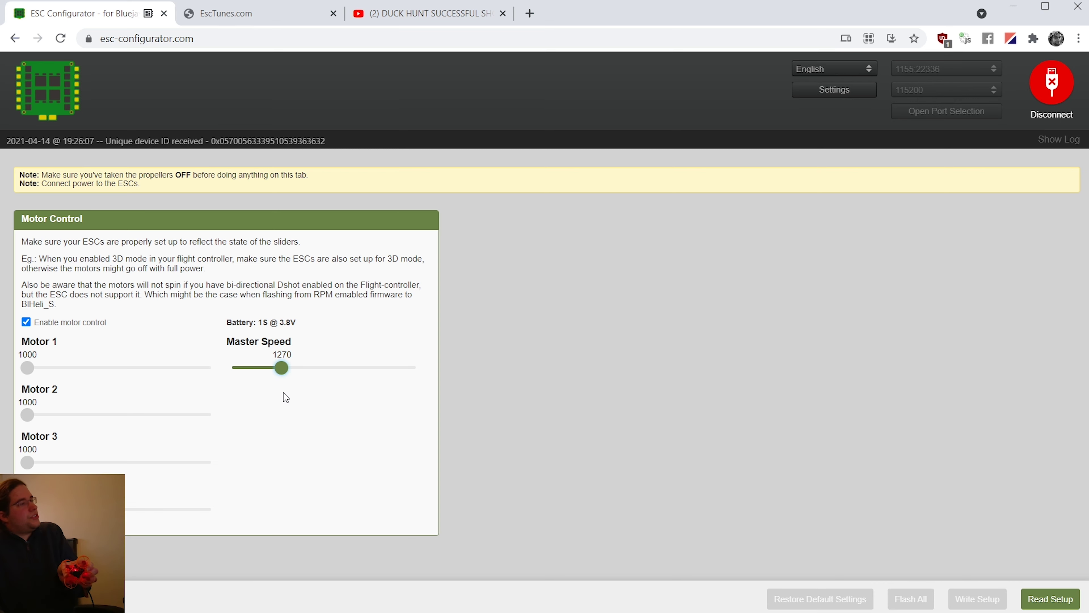
key(Home)
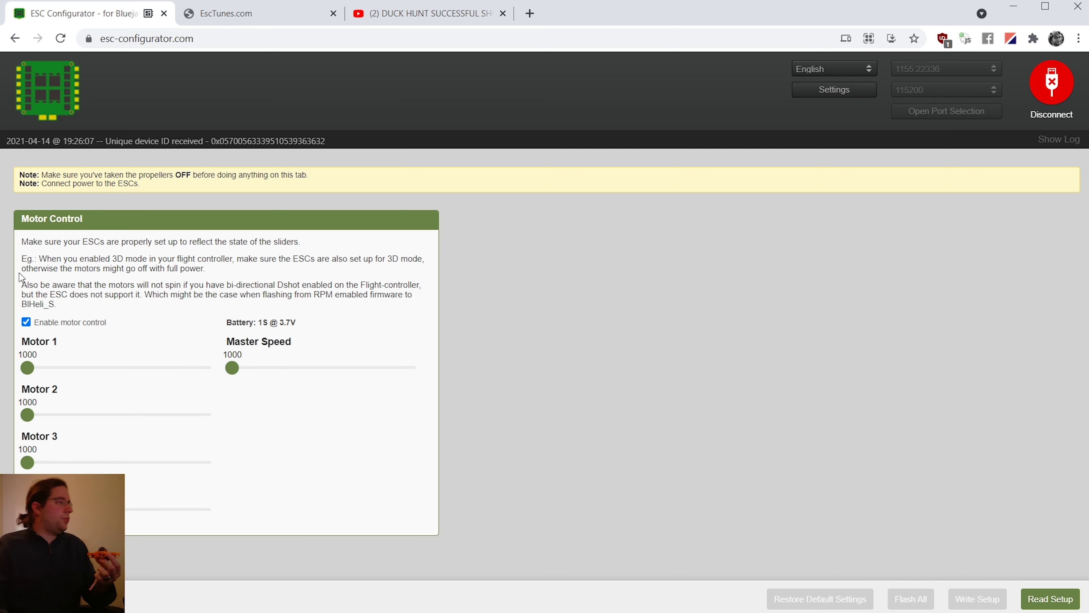
click(26, 322)
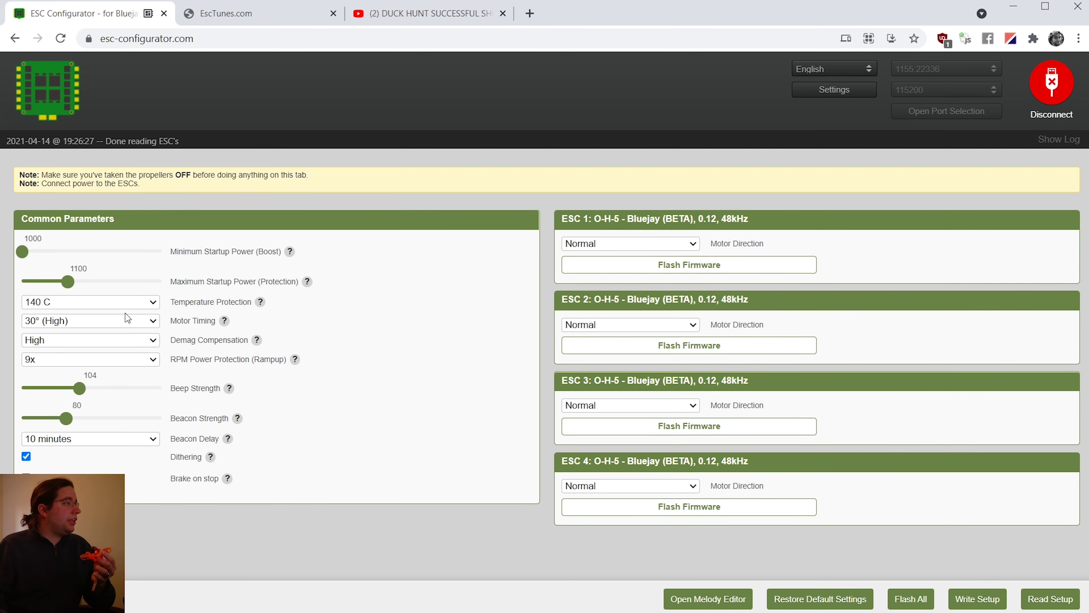
- Raise Minimum Startup Power, set RPM Power Protection to 13x, and write to all four ESCs
click(28, 255)
drag(29, 255, 59, 255)
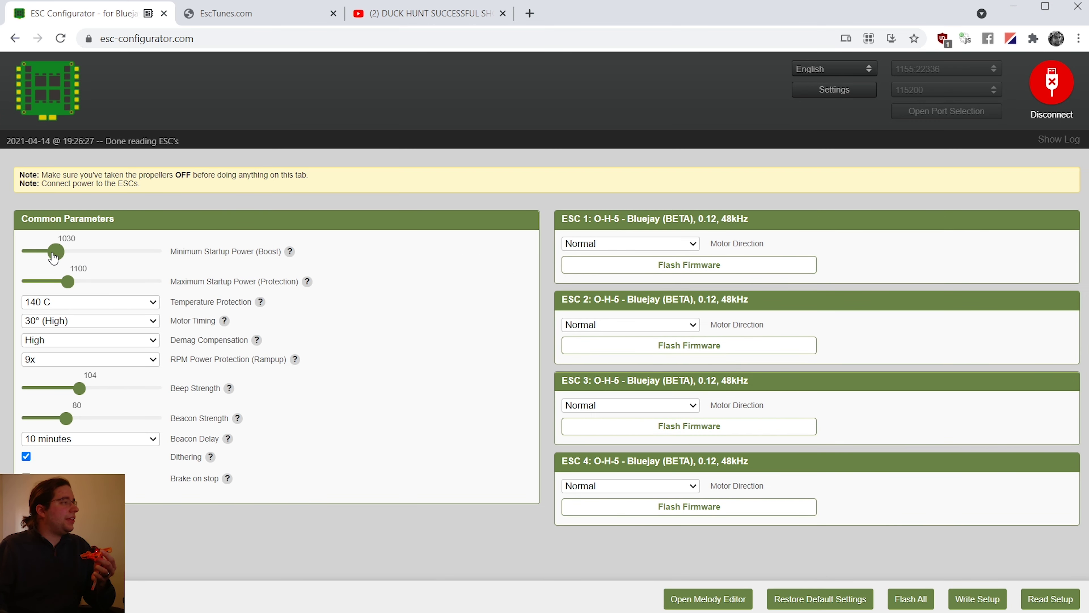
drag(54, 258, 78, 256)
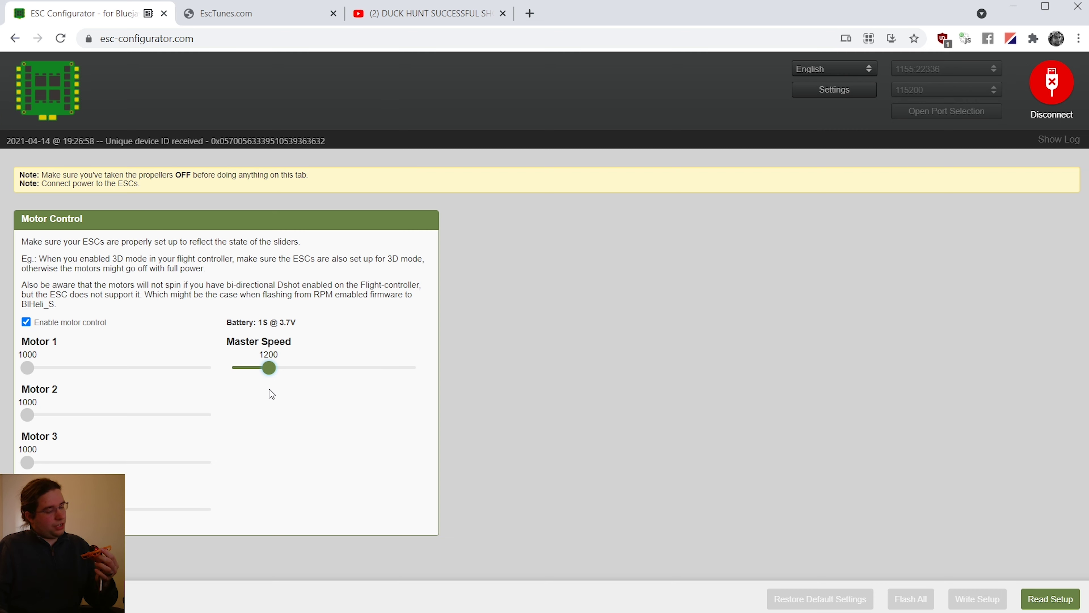
drag(268, 389, 170, 530)
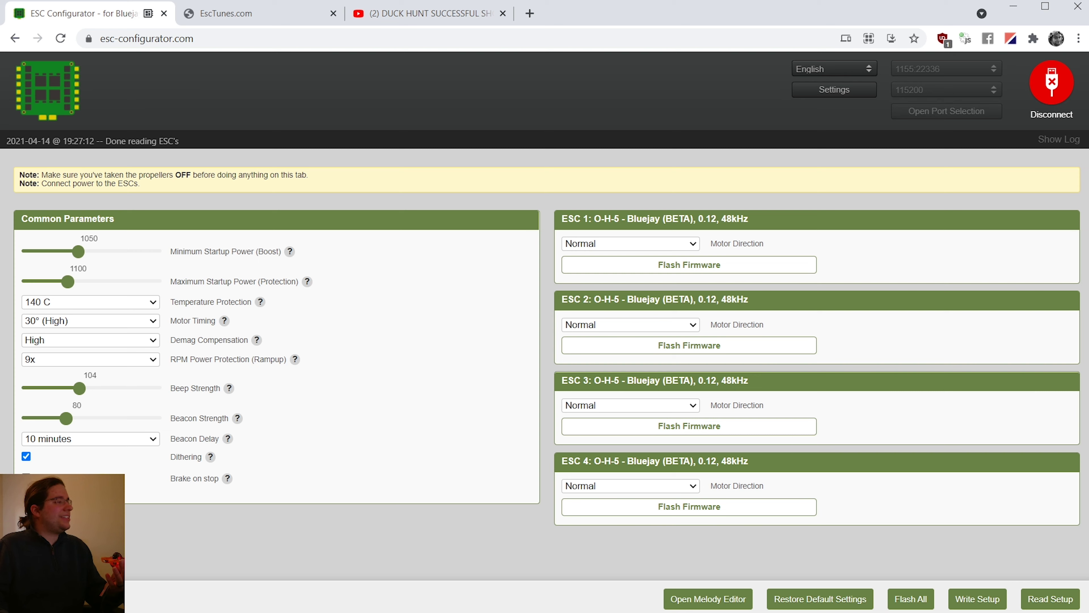
key(Down)
key(Down)
key(Down)
key(Down)
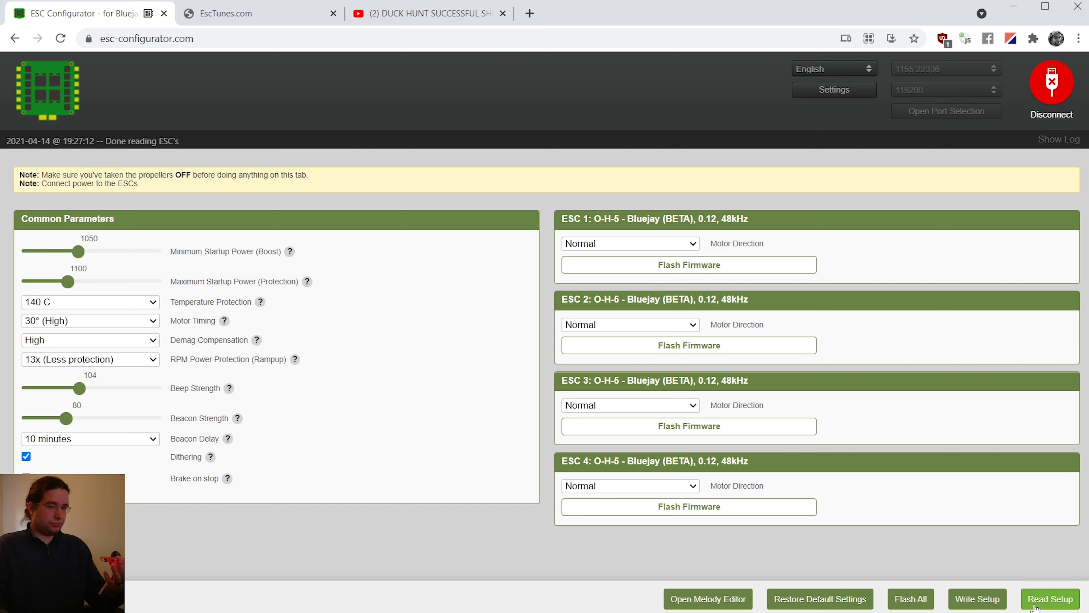
click(971, 598)
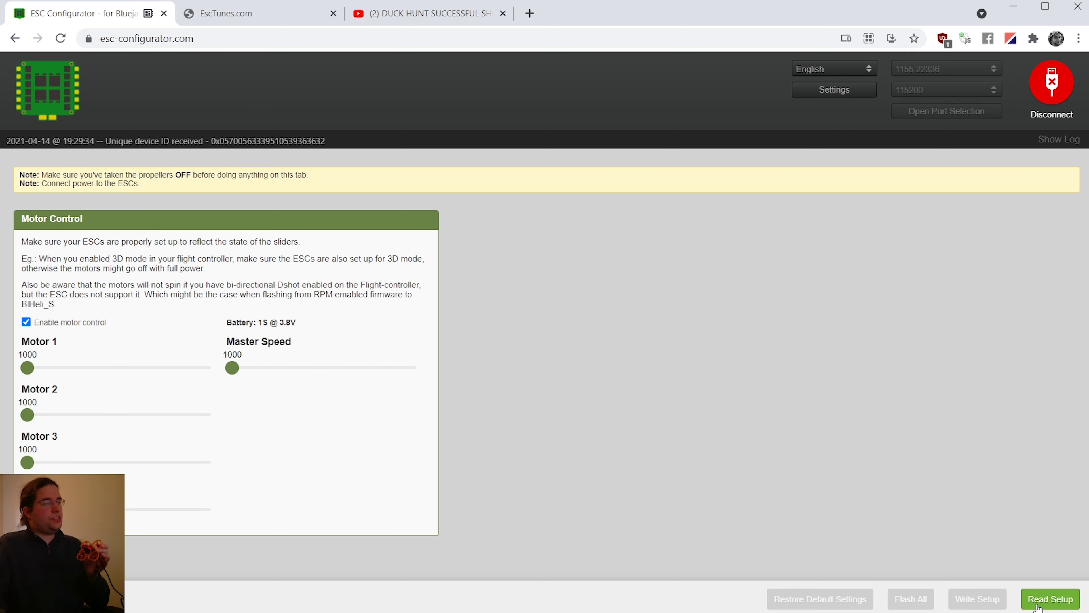
click(1038, 601)
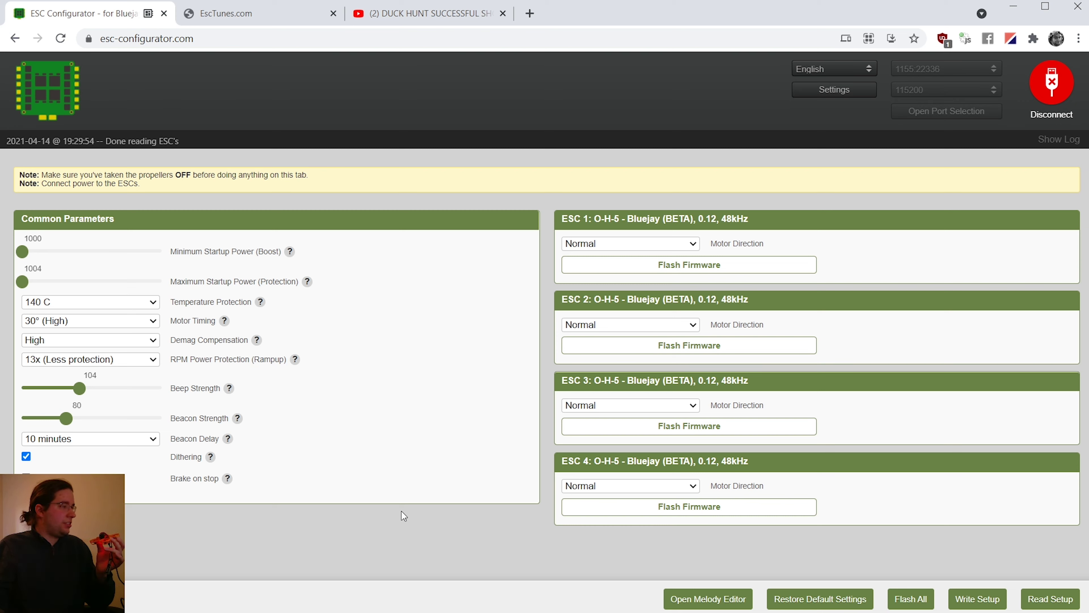
mouse_move(208, 463)
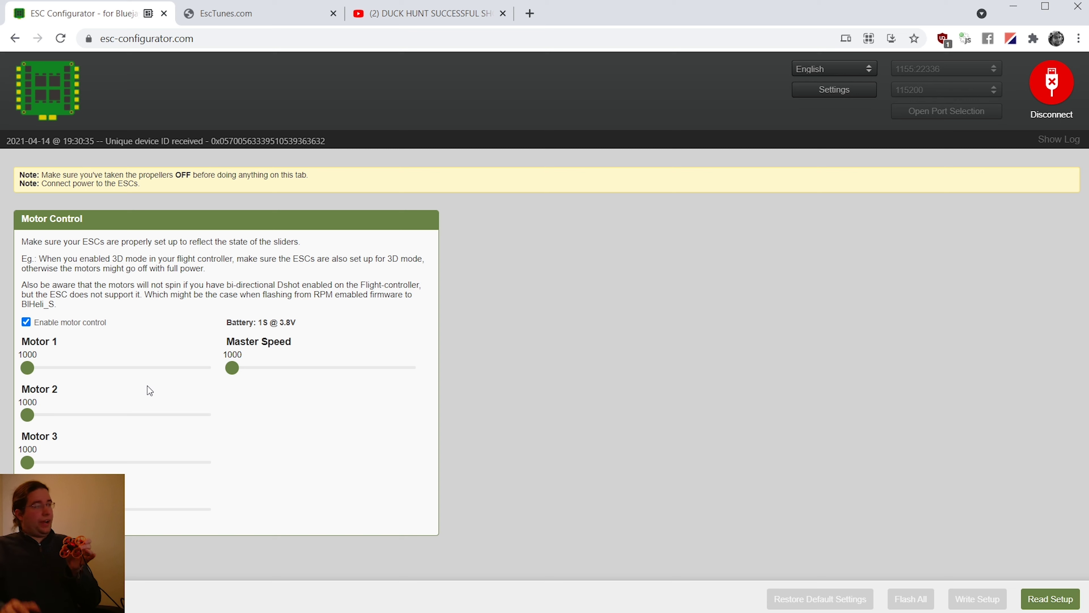
drag(233, 368, 189, 392)
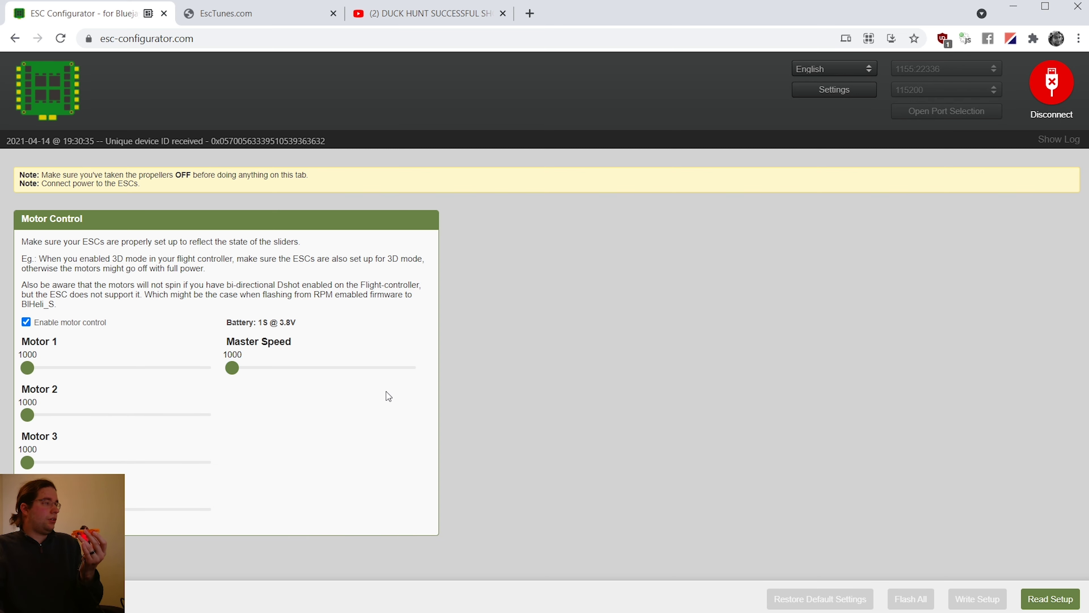
- Re-read the ESCs, then raise Minimum Startup Power to 1080 and Maximum Startup Power to 1128
click(1049, 599)
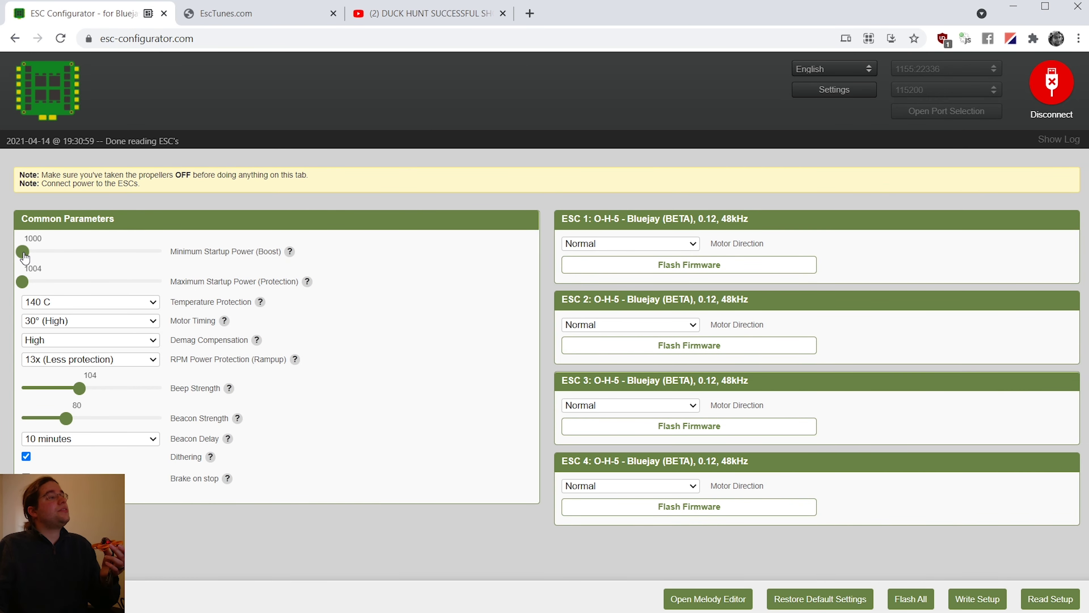
drag(24, 257, 47, 285)
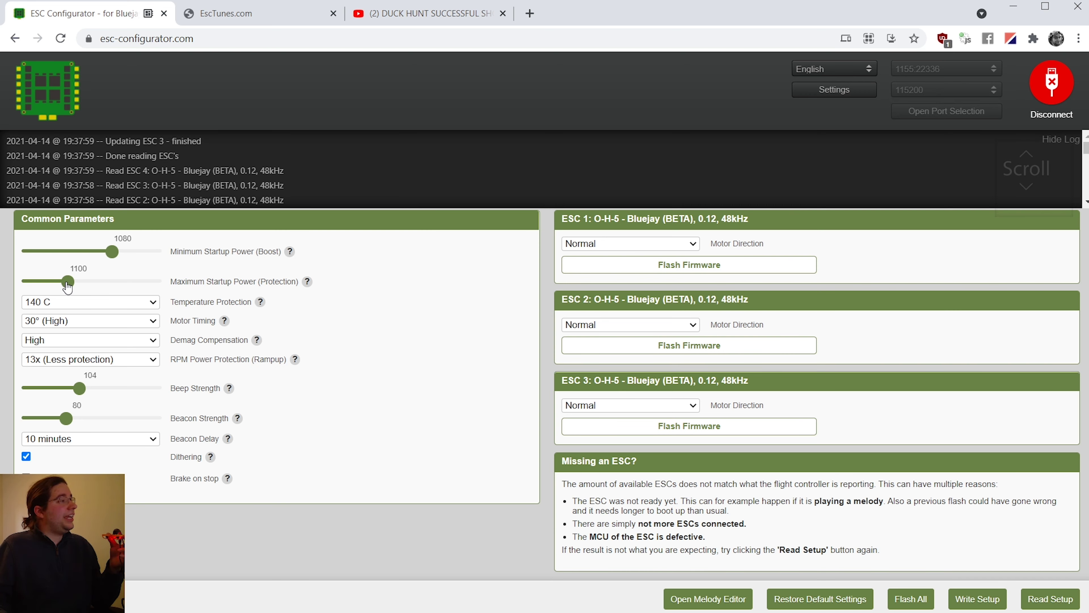
drag(68, 287, 84, 285)
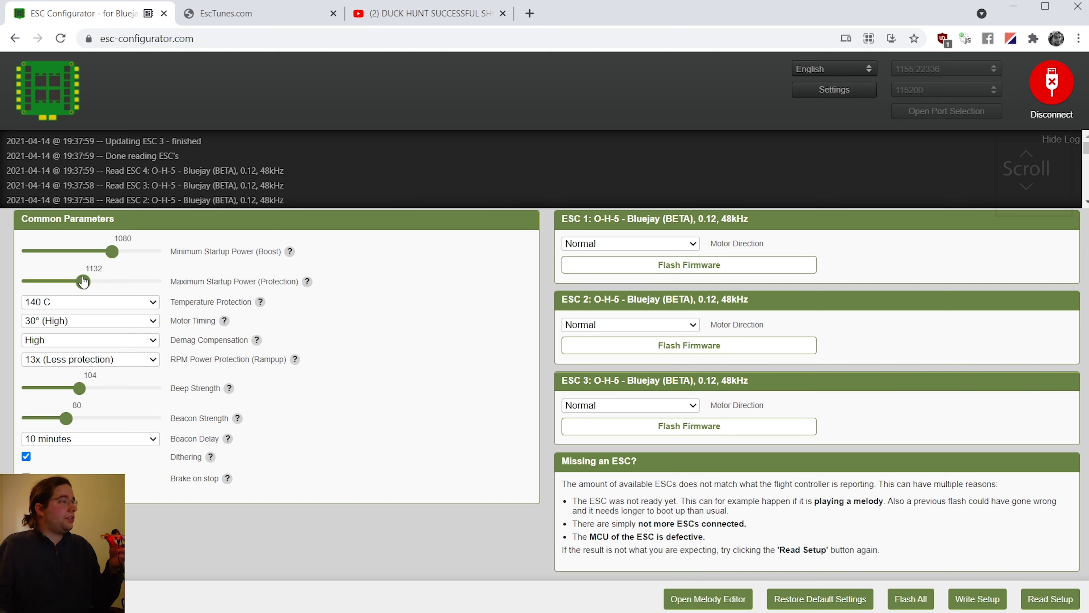
- Write the raised startup power values to the ESCs twice, checking the log in between
click(979, 599)
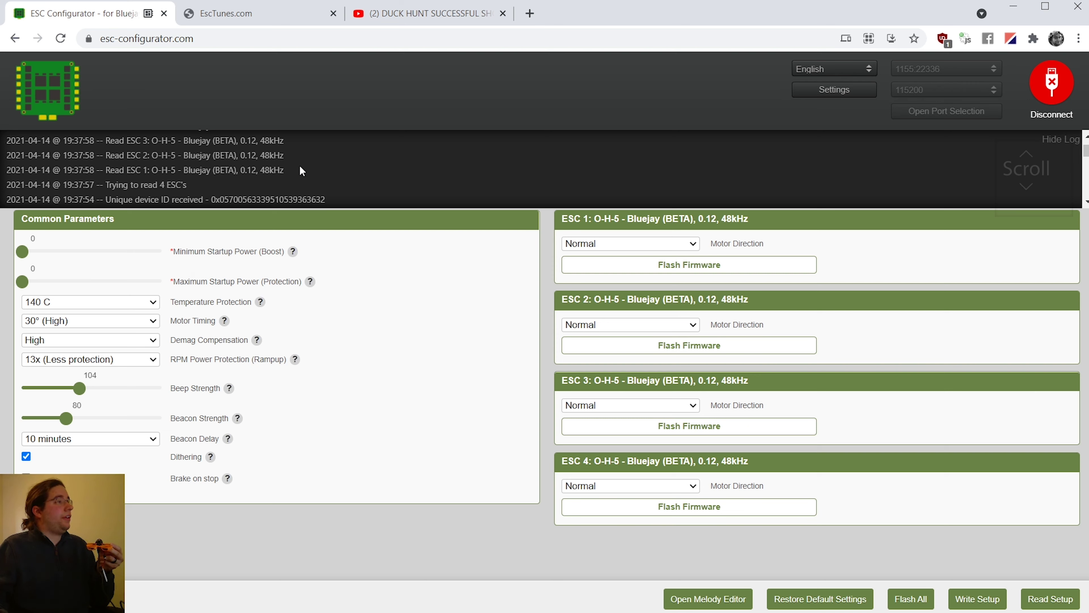
scroll(299, 170, down, 3)
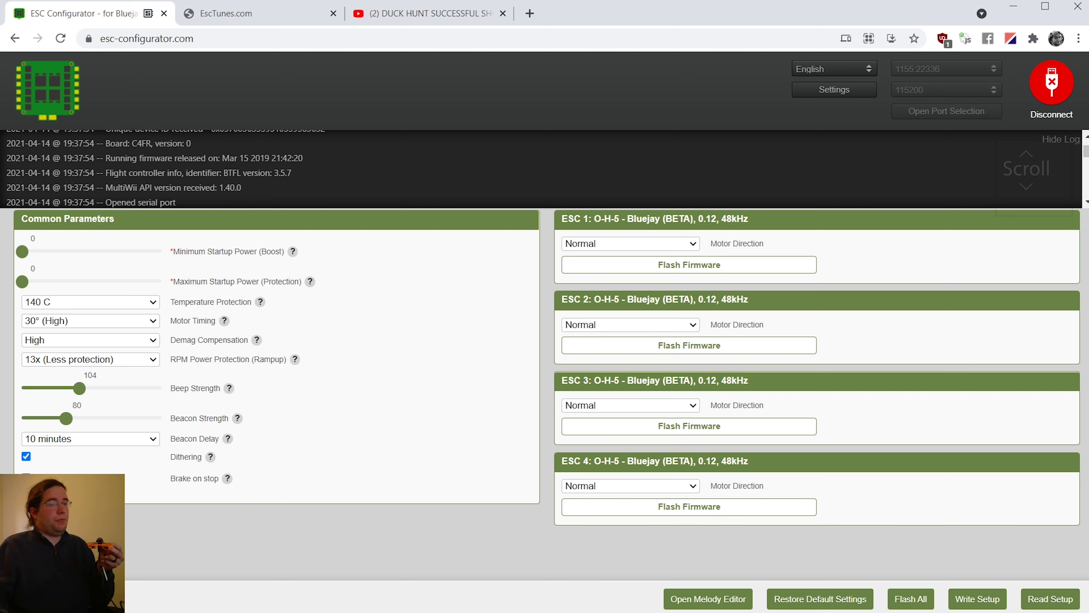
click(979, 606)
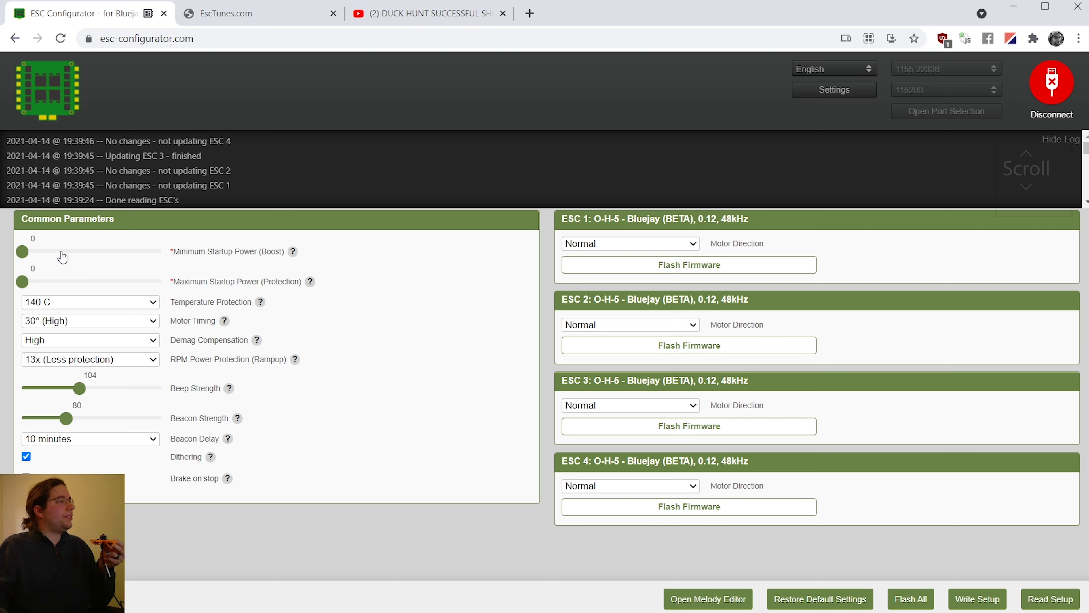
- Restore all four ESCs to their default settings and write the defaults to them
drag(13, 263, 68, 255)
click(34, 253)
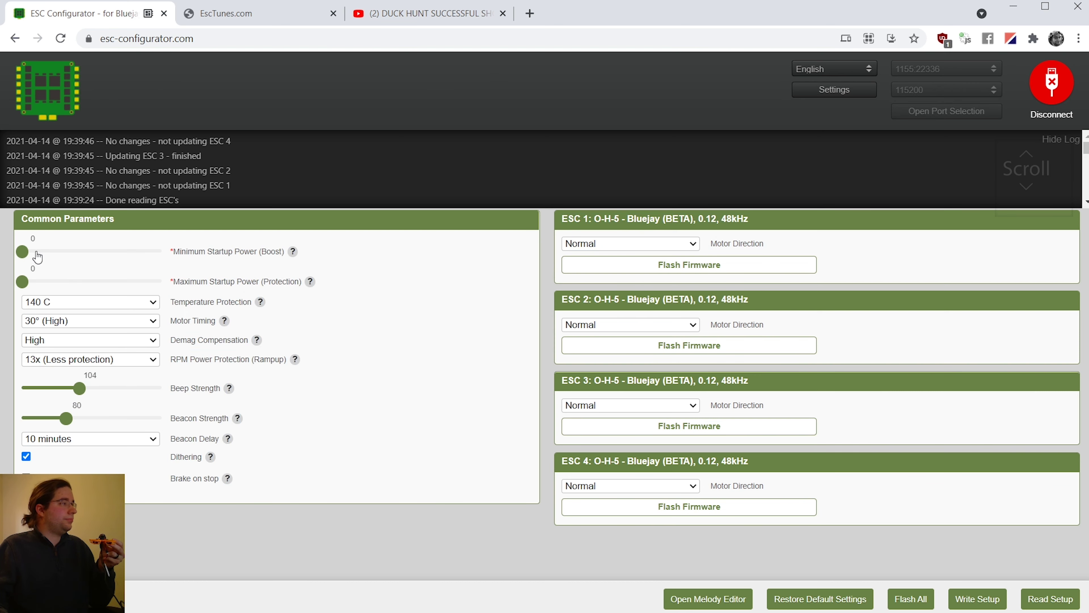
click(808, 600)
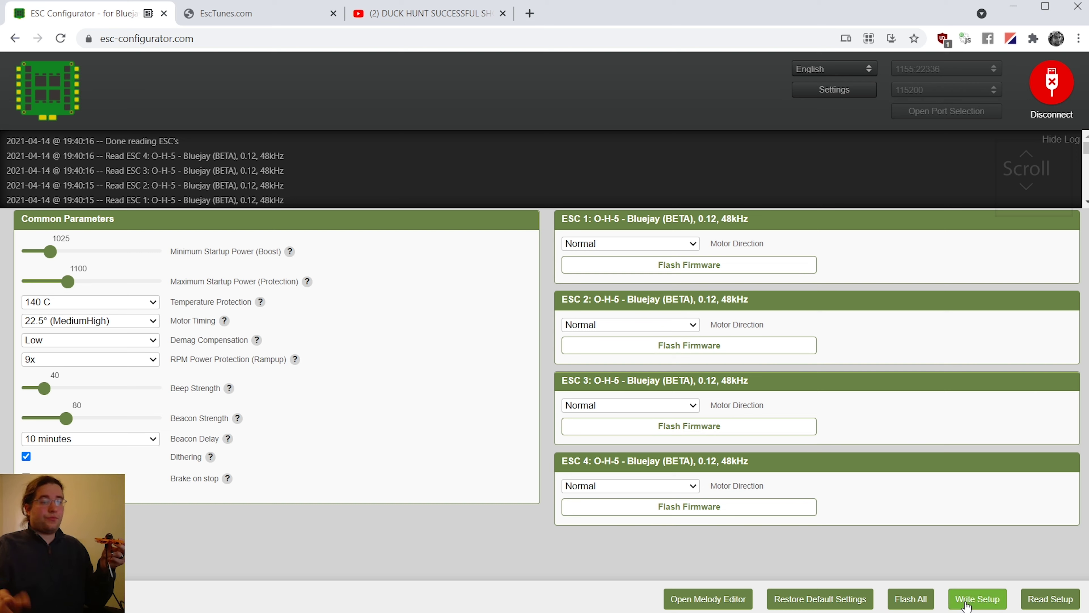
click(966, 604)
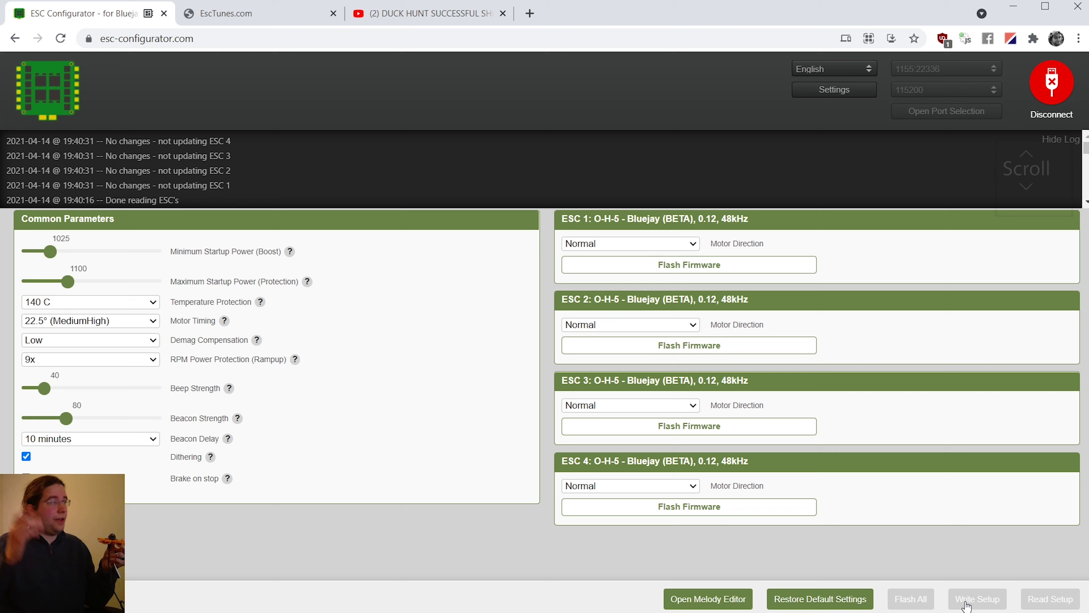
- Test-spin the motors with master speed, up to about 1400, then back to idle
key(Page_Up)
key(Page_Up)
key(Page_Up)
key(Page_Up)
key(Page_Up)
key(Page_Up)
key(Page_Up)
key(Page_Up)
key(Page_Down)
key(Page_Down)
key(Page_Down)
key(Page_Down)
key(Page_Down)
key(Page_Down)
key(Page_Down)
key(Page_Down)
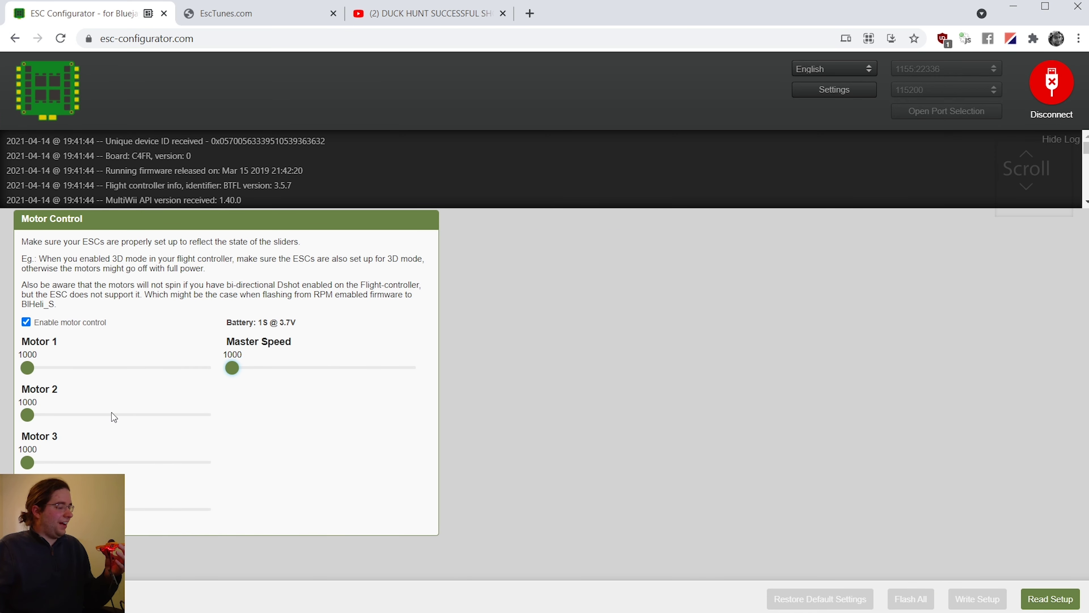
key(Page_Up)
key(Page_Up)
key(Page_Up)
key(Page_Up)
key(Home)
drag(233, 369, 107, 446)
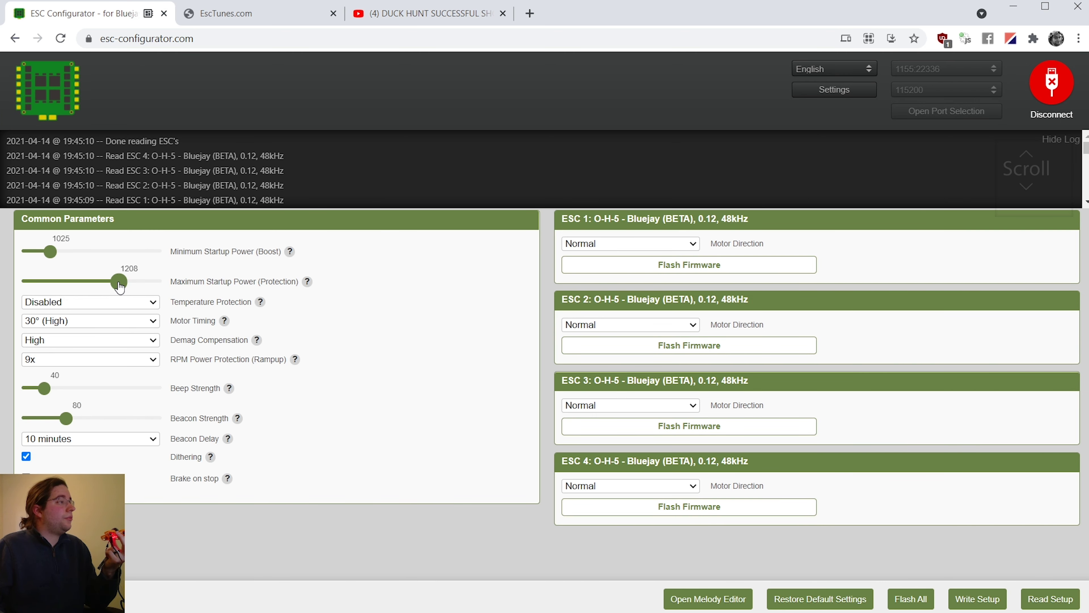
- Write Maximum Startup Power 1200 and Minimum 1100, then disconnect and test-spin to about 1330
drag(120, 287, 116, 287)
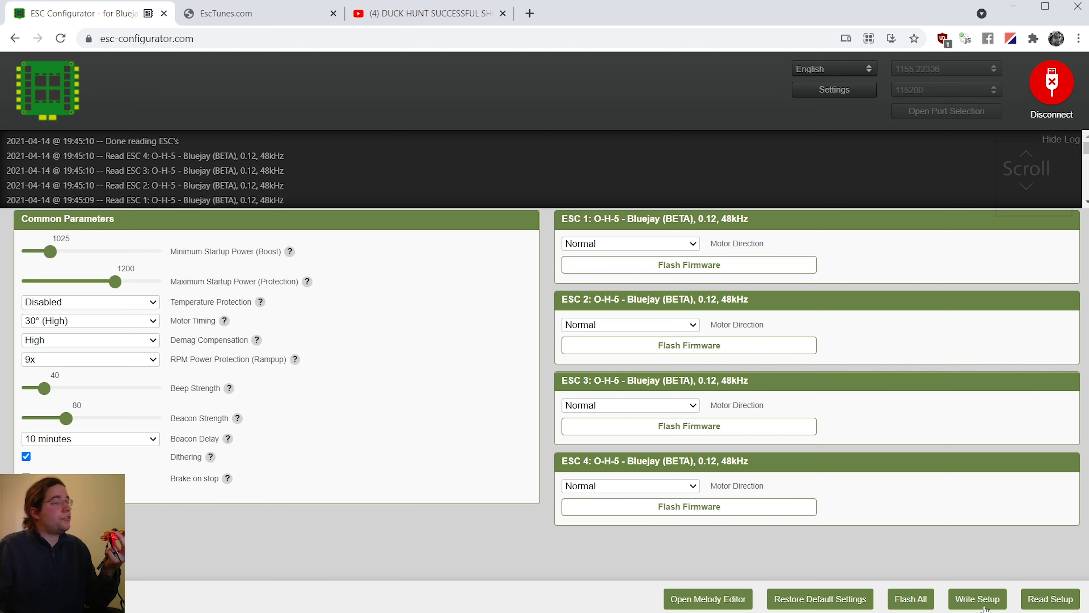
click(978, 598)
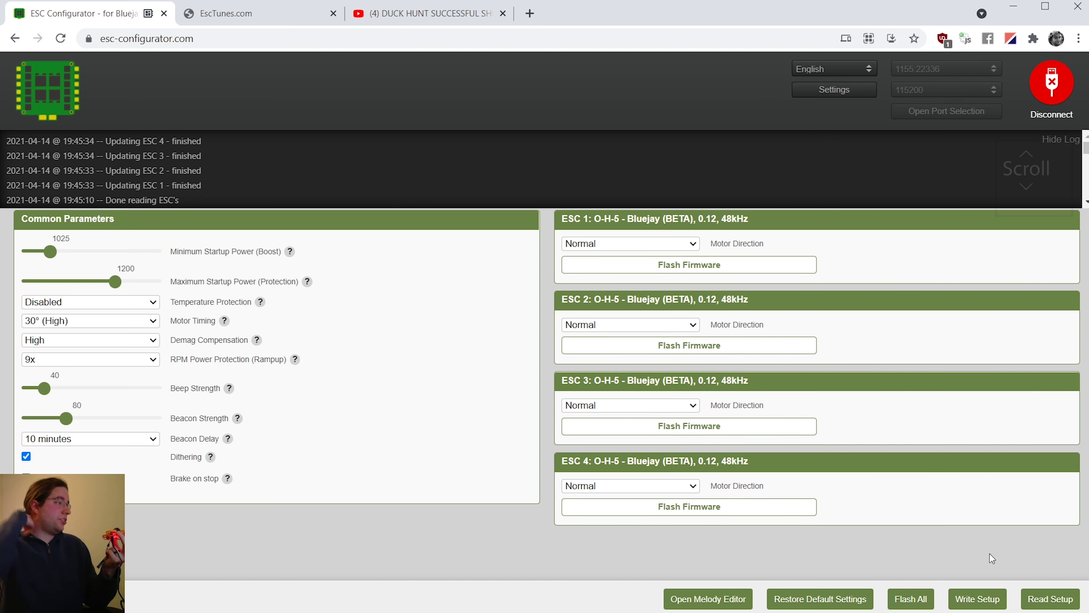
drag(51, 252, 135, 255)
click(956, 596)
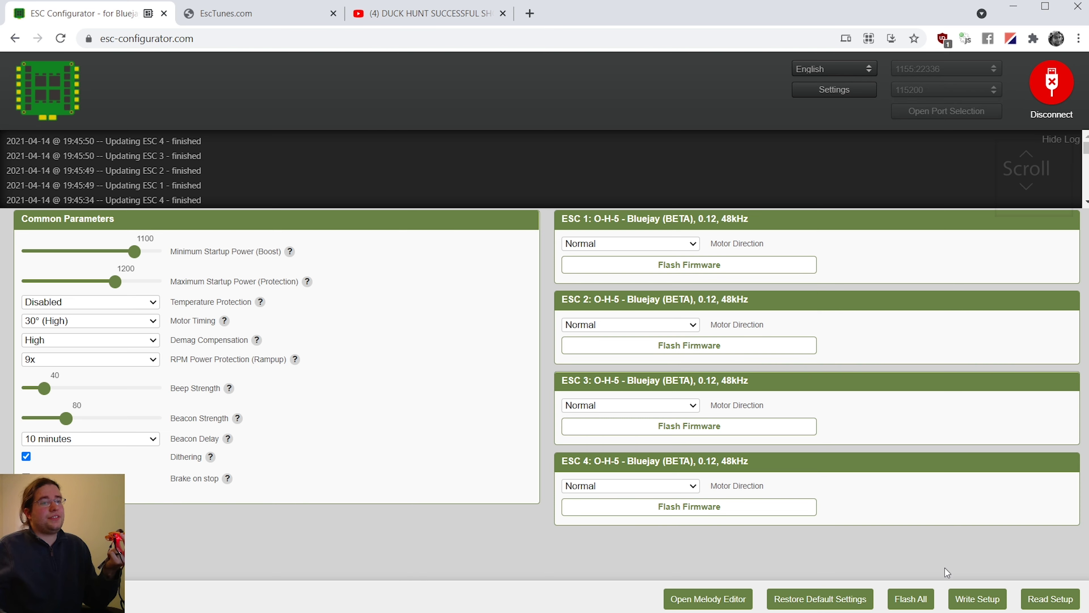
click(1043, 86)
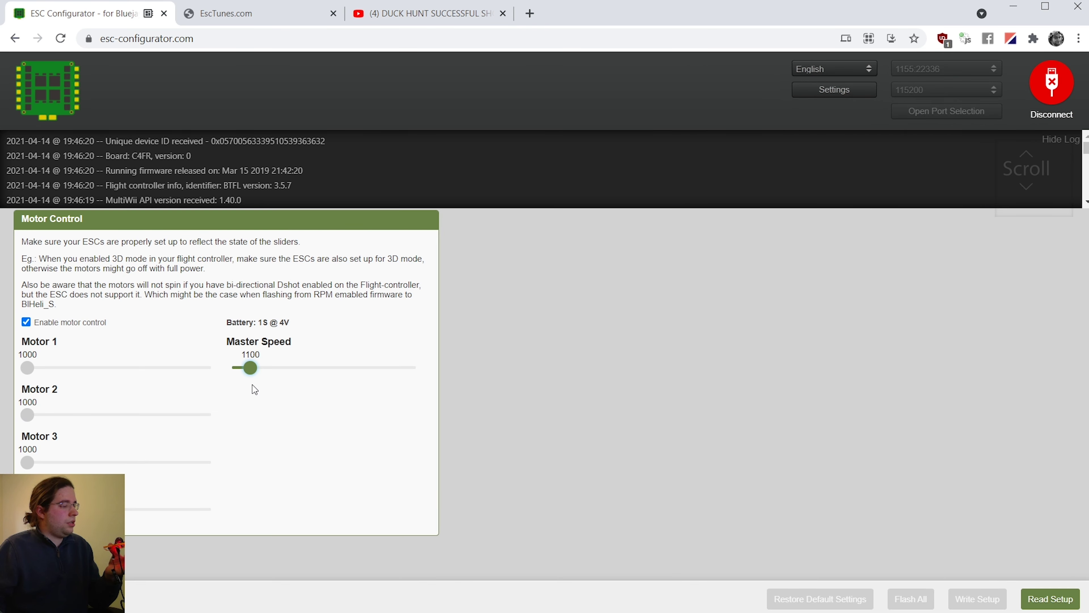
drag(252, 384, 231, 413)
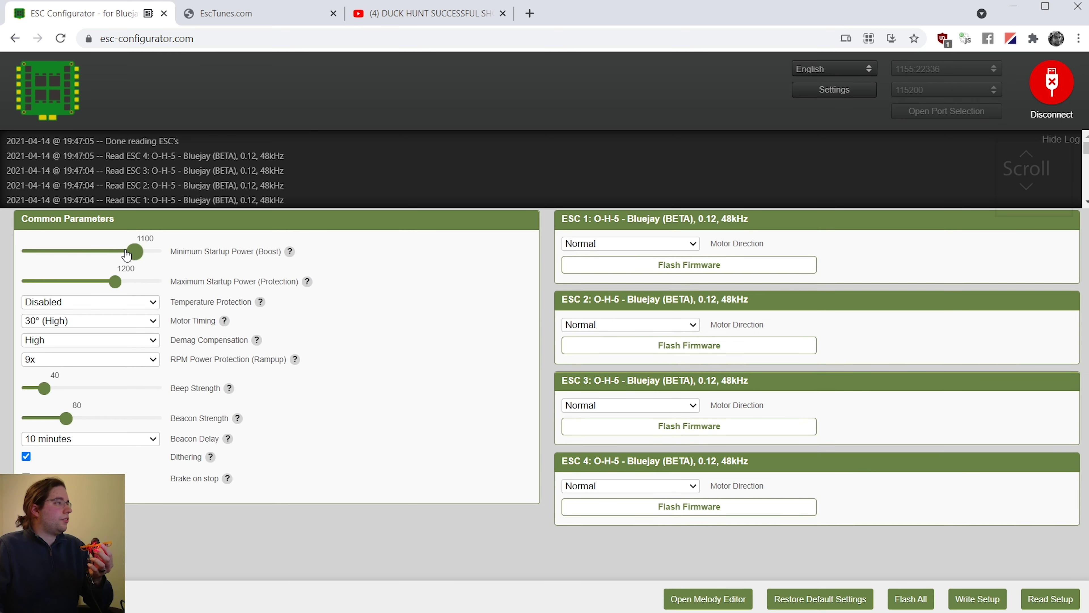
- Write Minimum Startup Power 1050 and Maximum 1100, test-spin the motors, and read settings back
drag(122, 256, 93, 256)
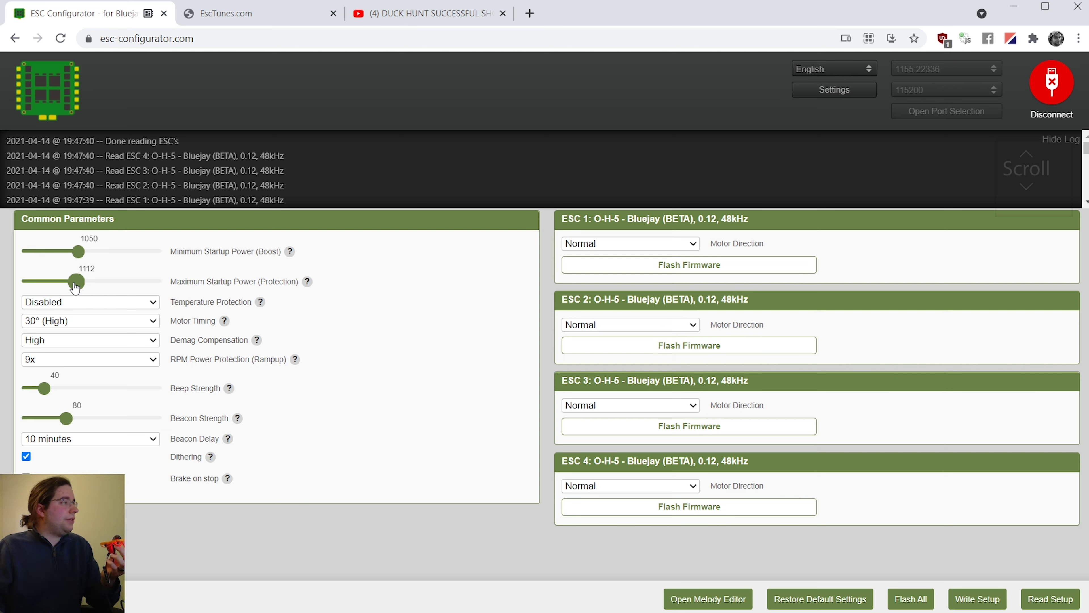
drag(84, 286, 68, 287)
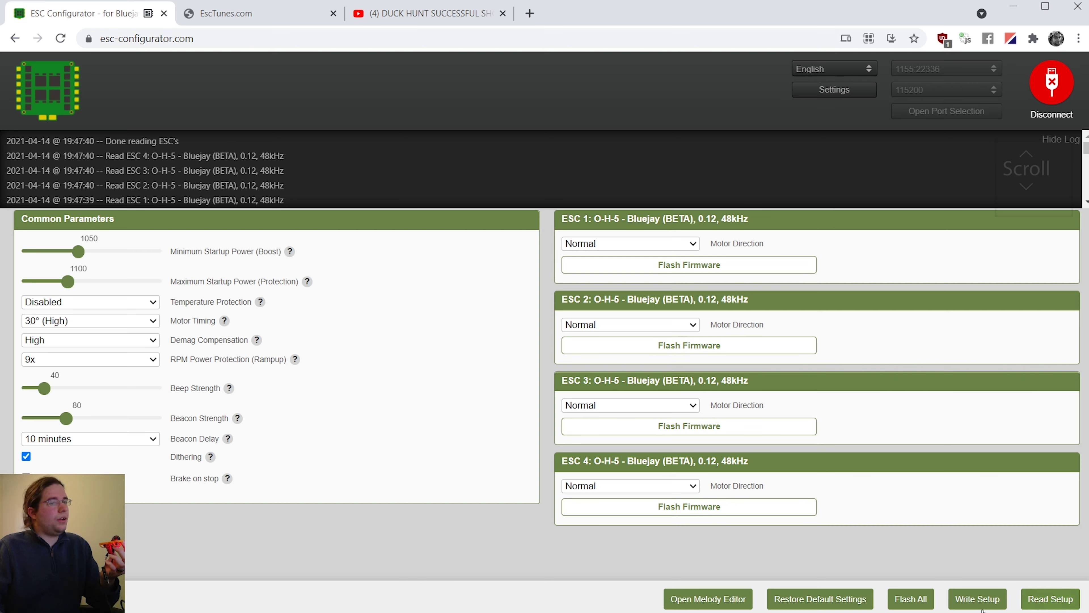
click(975, 599)
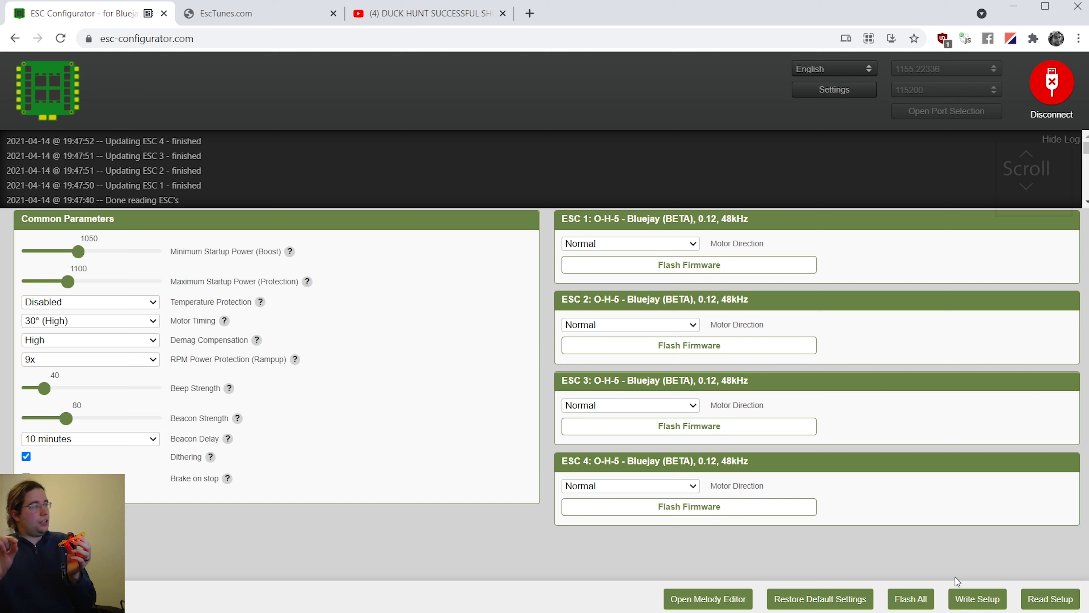
click(966, 605)
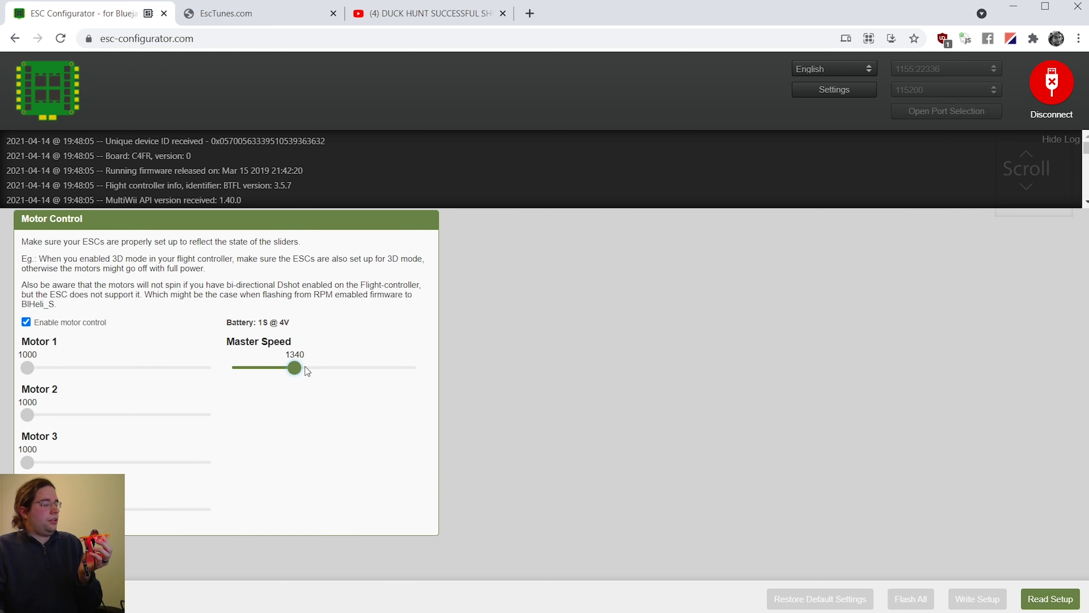
drag(307, 370, 215, 373)
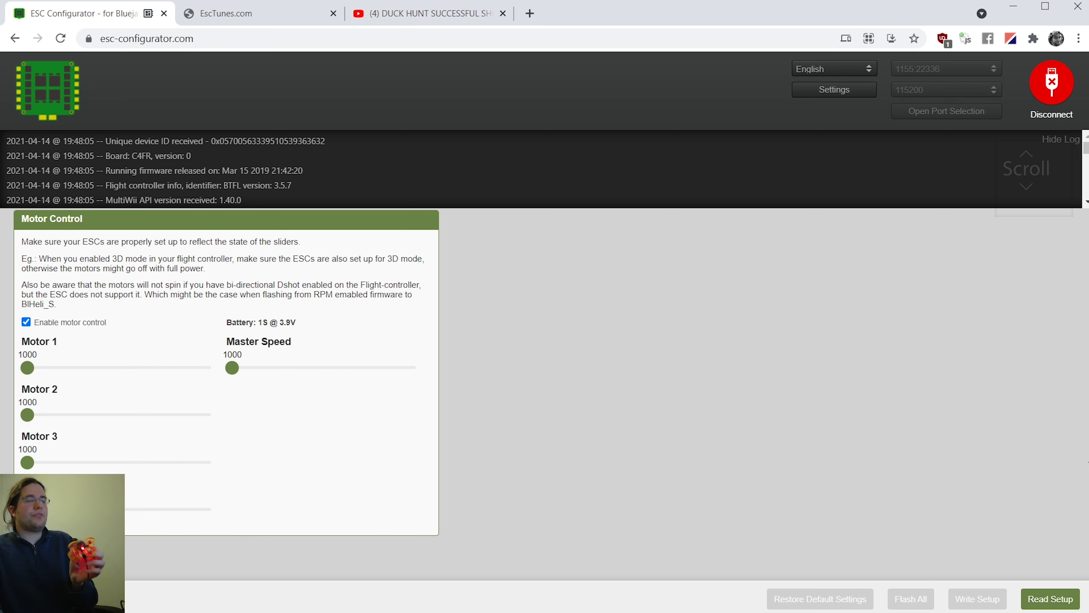
click(1049, 599)
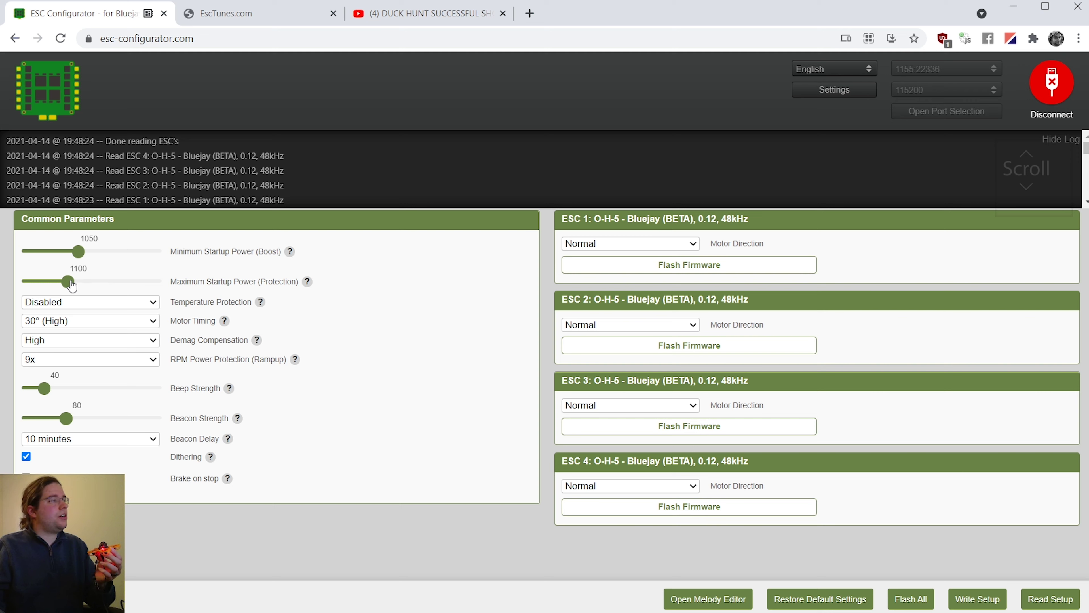
- Raise Maximum Startup Power, write it to the ESCs, and briefly rev the motors to test
drag(71, 285, 94, 288)
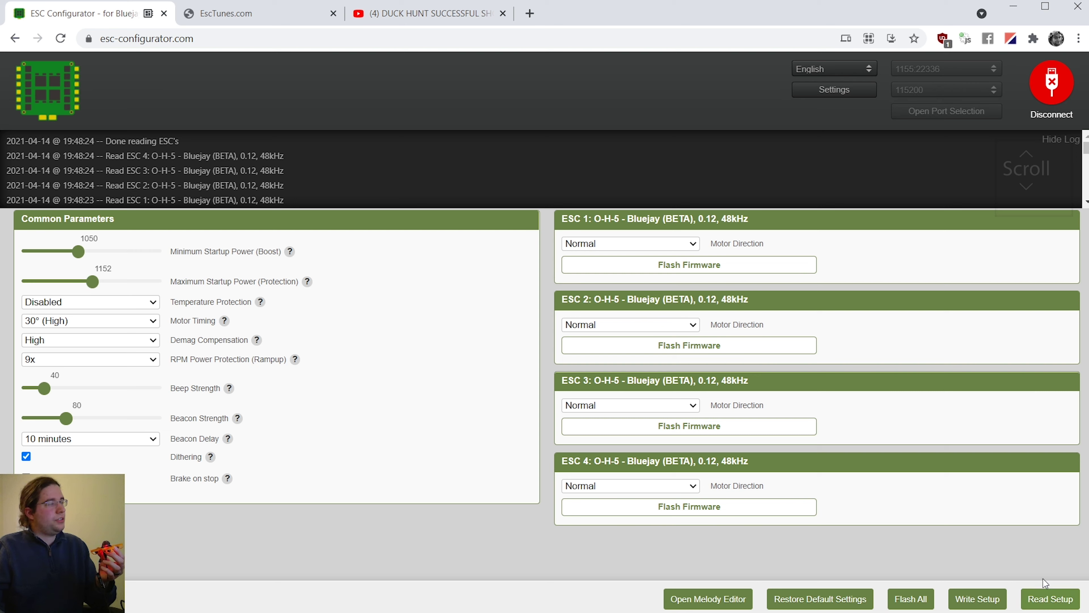
click(986, 598)
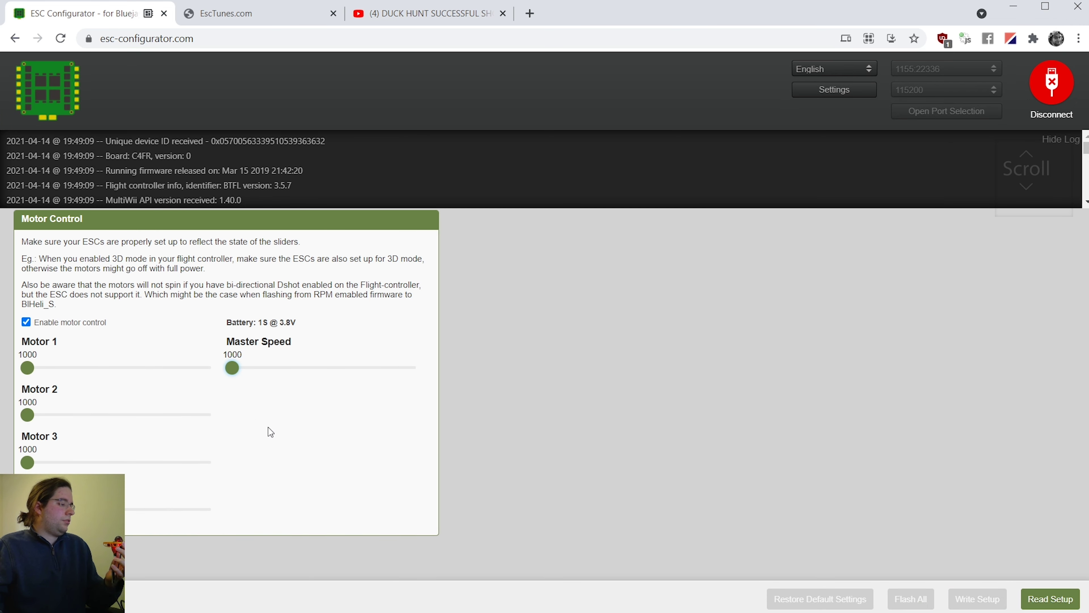
key(Page_Up)
key(Page_Up)
key(Page_Up)
key(Page_Up)
key(Page_Up)
key(Page_Up)
key(Home)
key(Page_Up)
key(Page_Up)
key(Page_Up)
key(Page_Up)
key(Page_Up)
key(Page_Up)
key(Home)
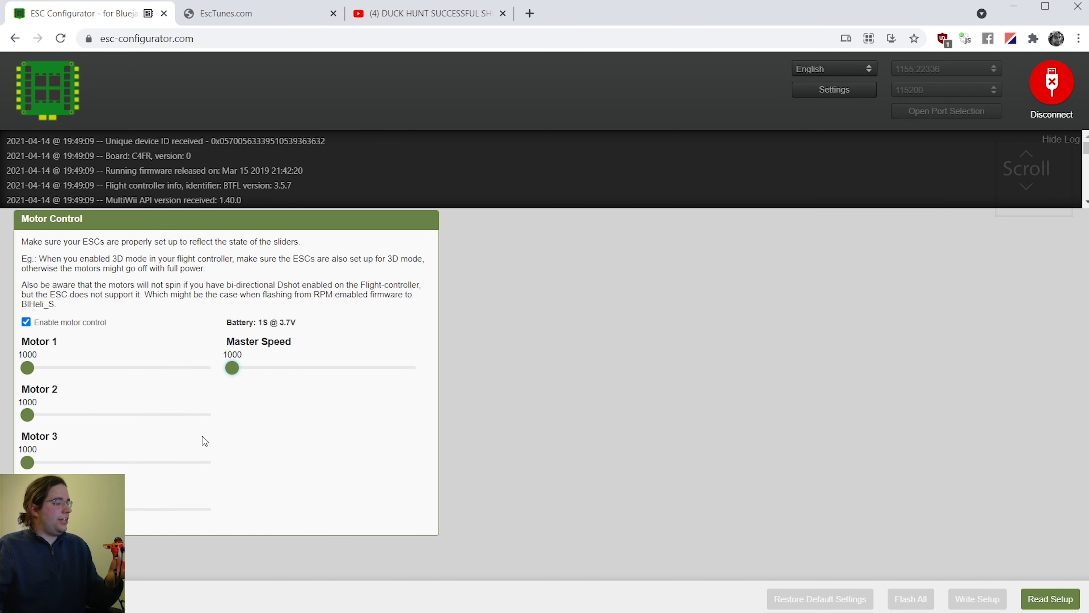
key(Page_Up)
key(Page_Up)
key(Page_Up)
key(Page_Down)
key(Page_Down)
key(Home)
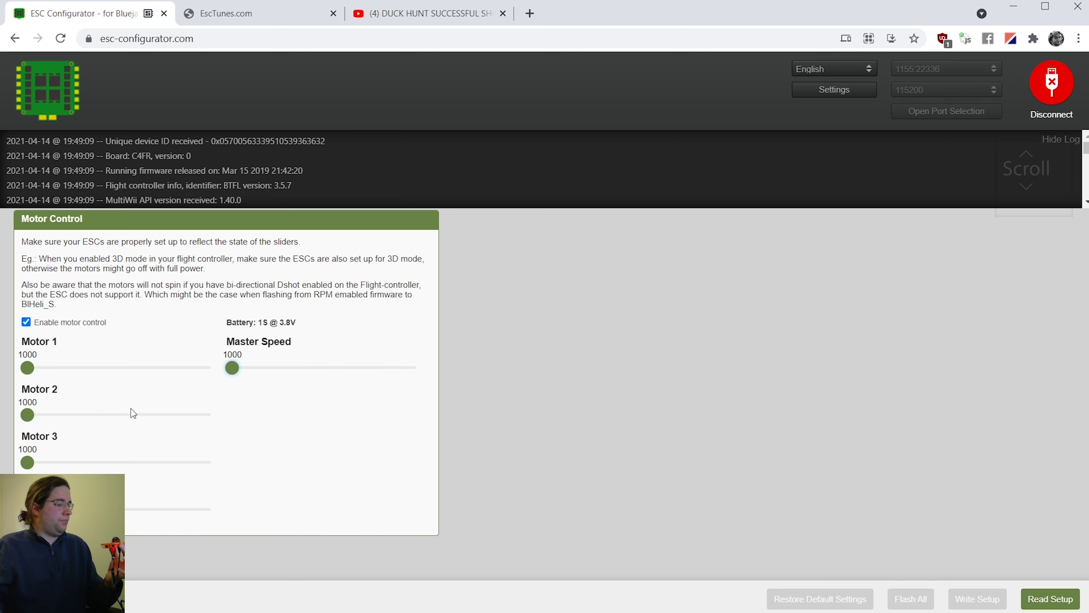
- Re-read the ESCs and write Maximum Startup Power 1176
click(1051, 598)
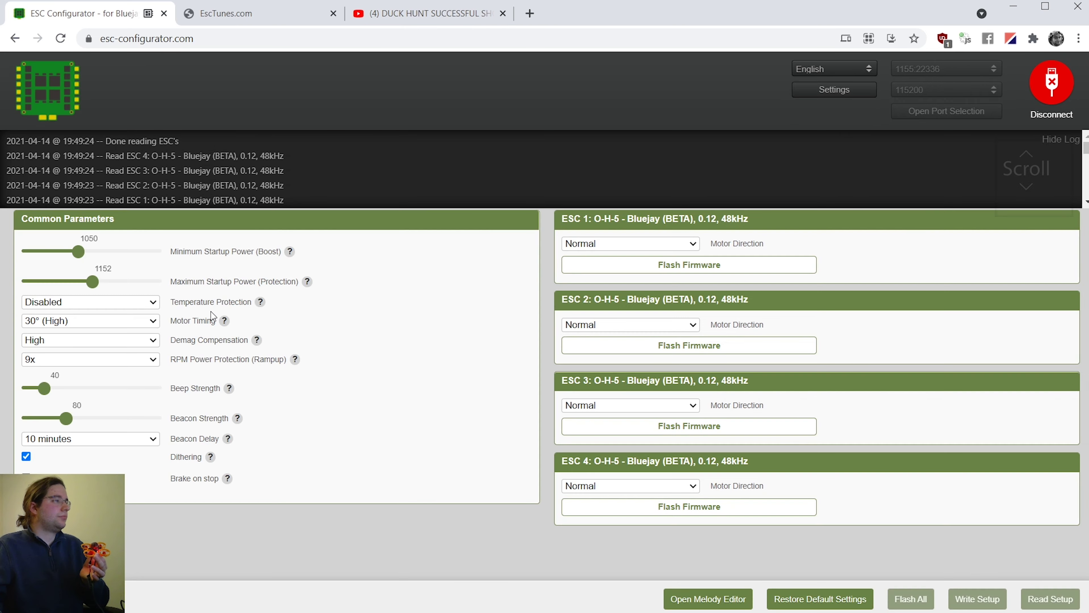
drag(93, 282, 103, 290)
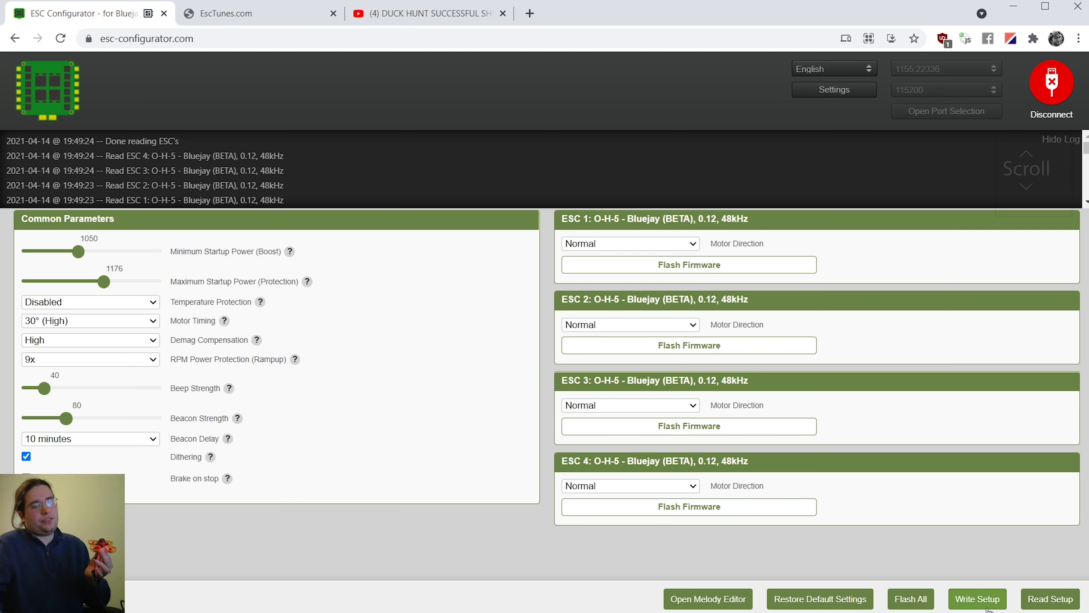
click(978, 598)
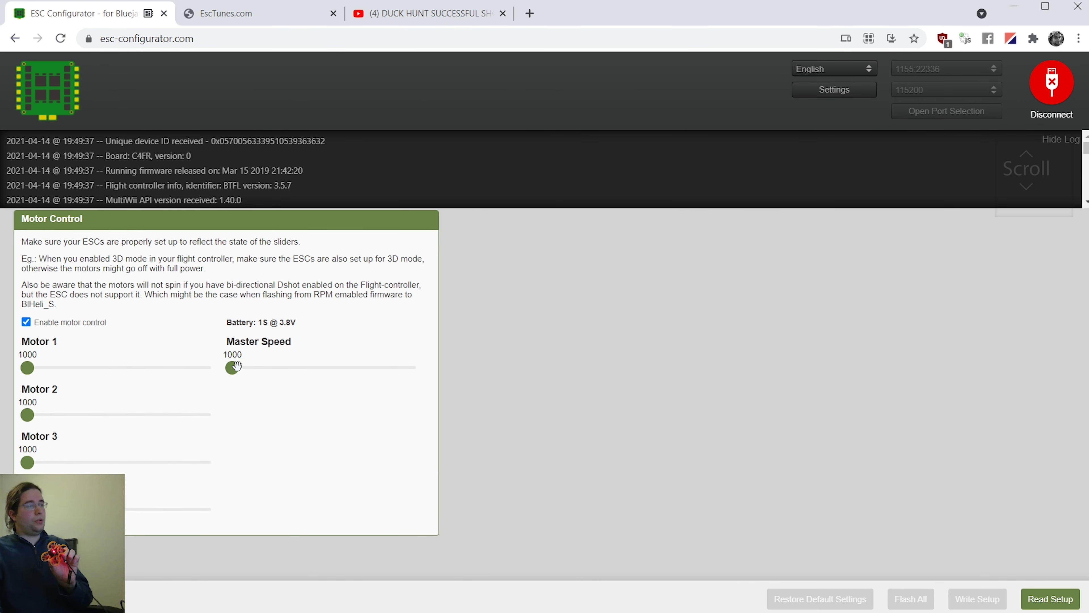
- Spin all four motors up to about 1590 master speed to test them
drag(237, 370, 296, 390)
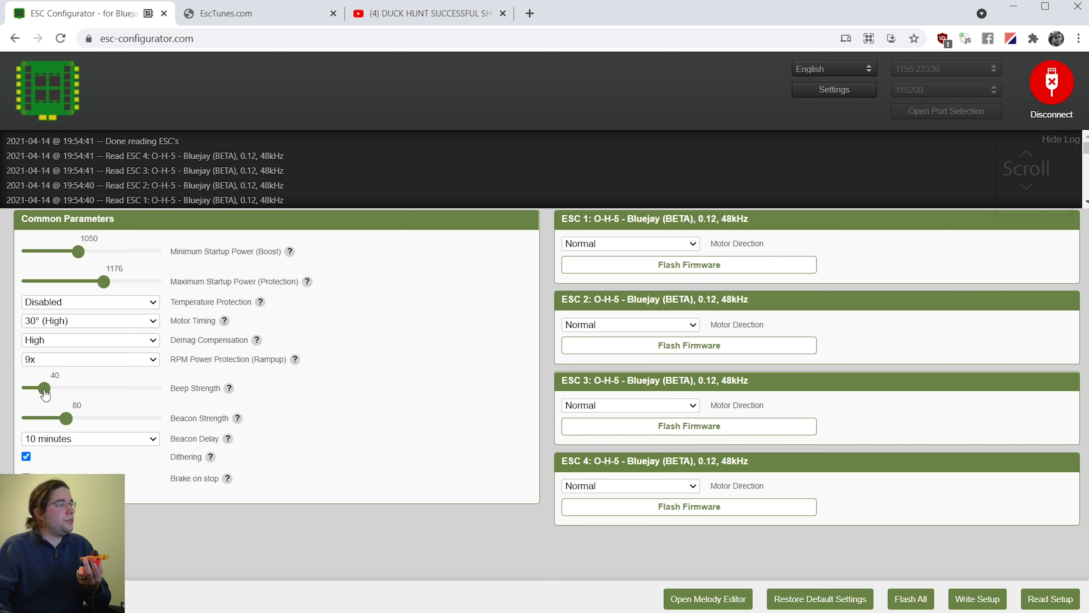
- Save Beep Strength 107, then apply Blue - Eifel65 to ESCs 1-4 and write the melodies
drag(45, 394, 82, 396)
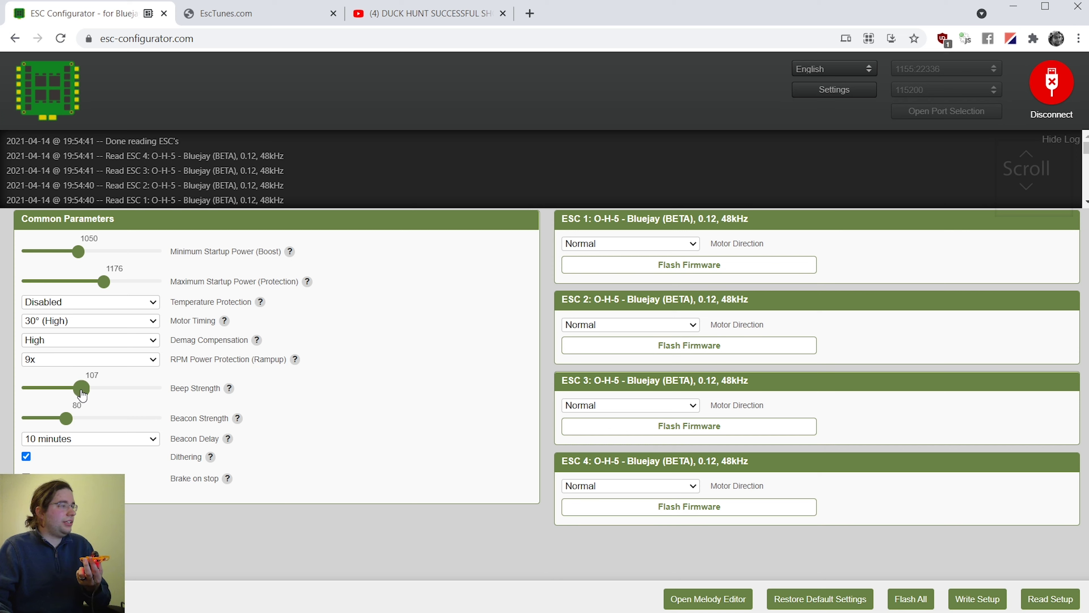
click(977, 598)
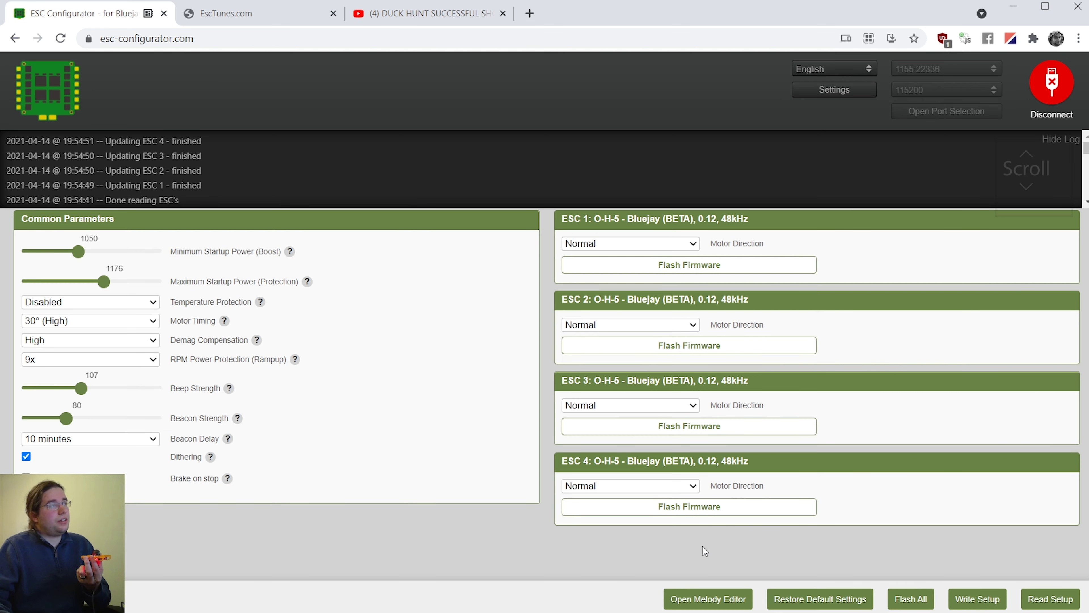
click(707, 599)
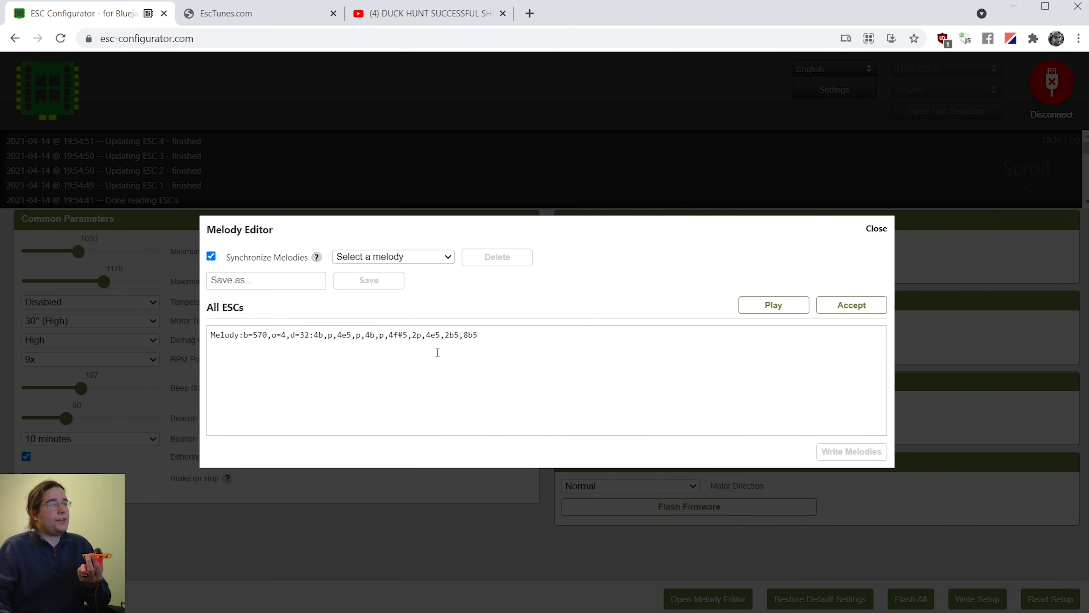
click(476, 348)
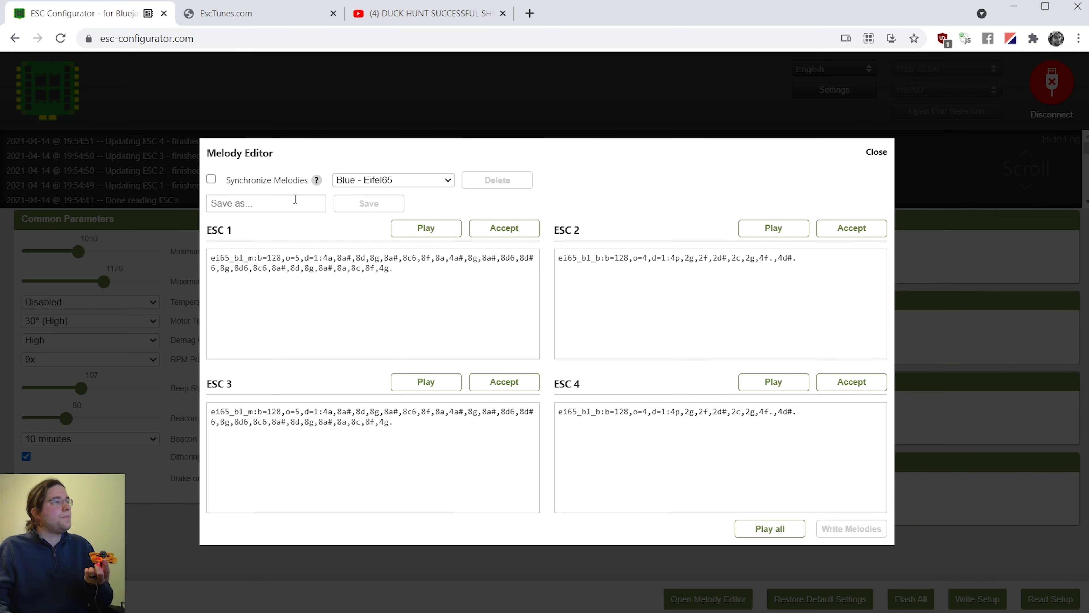
click(492, 235)
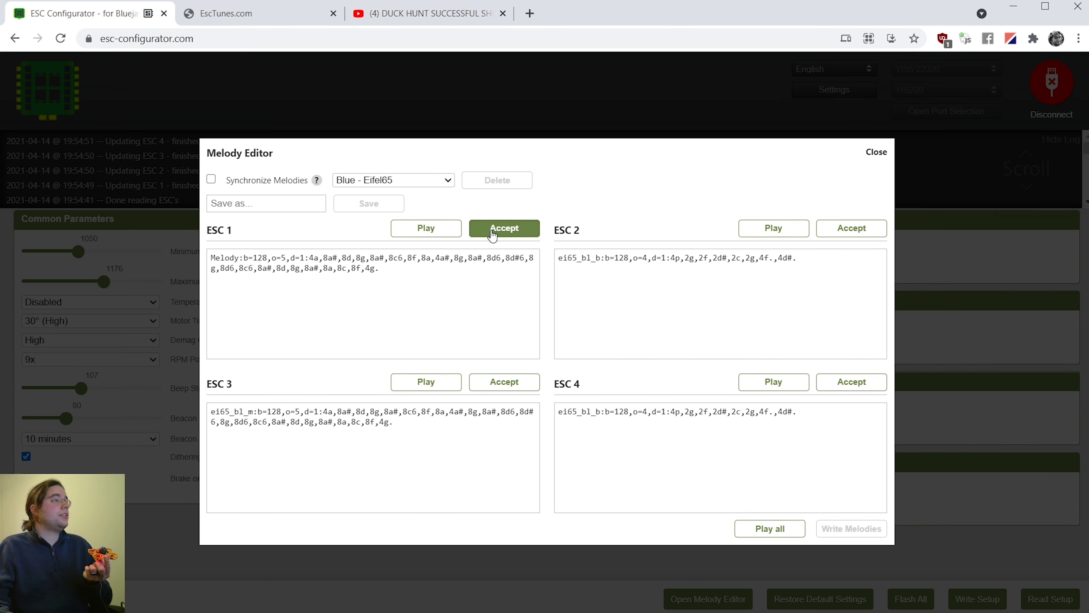
click(851, 232)
click(507, 381)
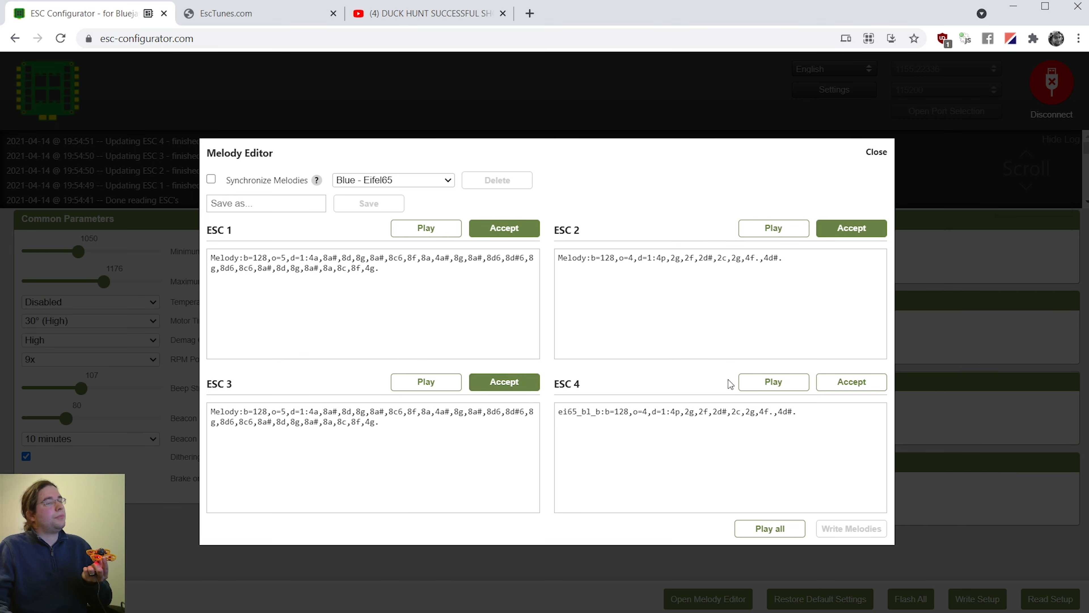
click(851, 386)
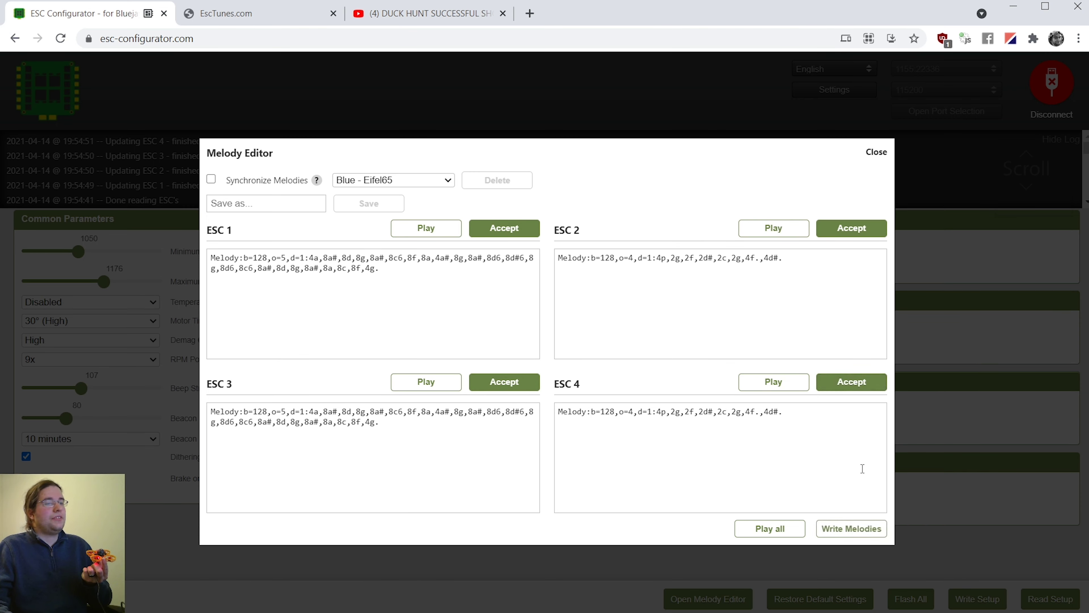
click(851, 528)
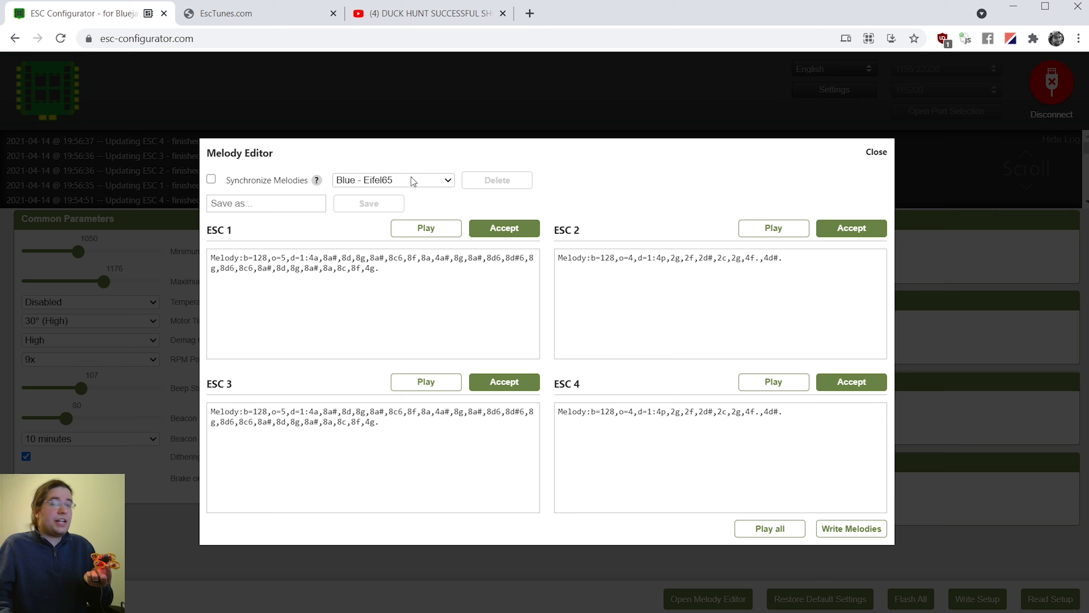
- Play all four melodies, then reopen the melody editor to verify them and close it
click(774, 530)
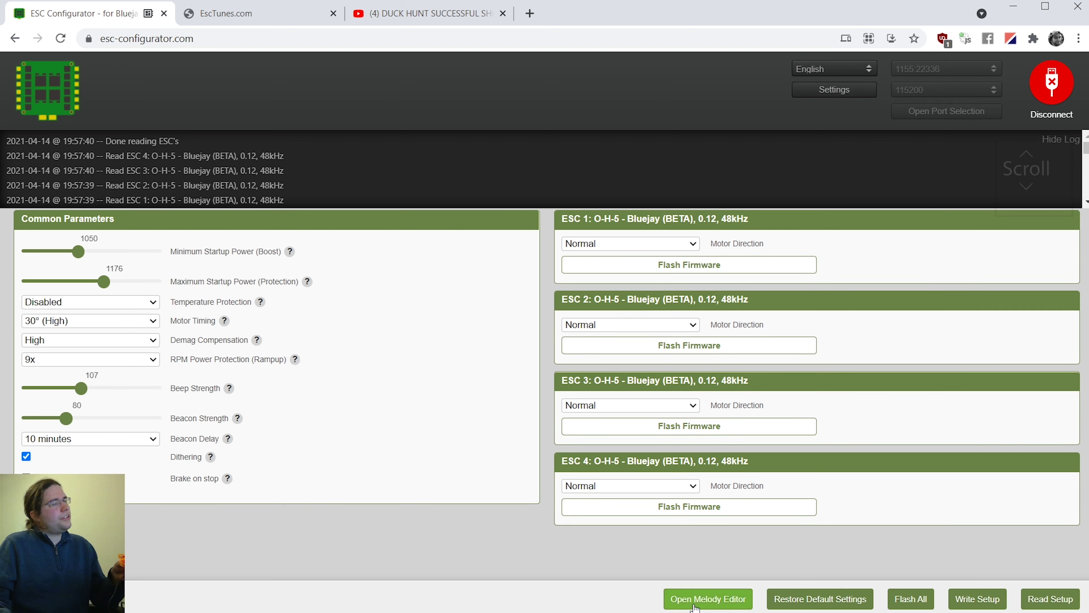
click(695, 599)
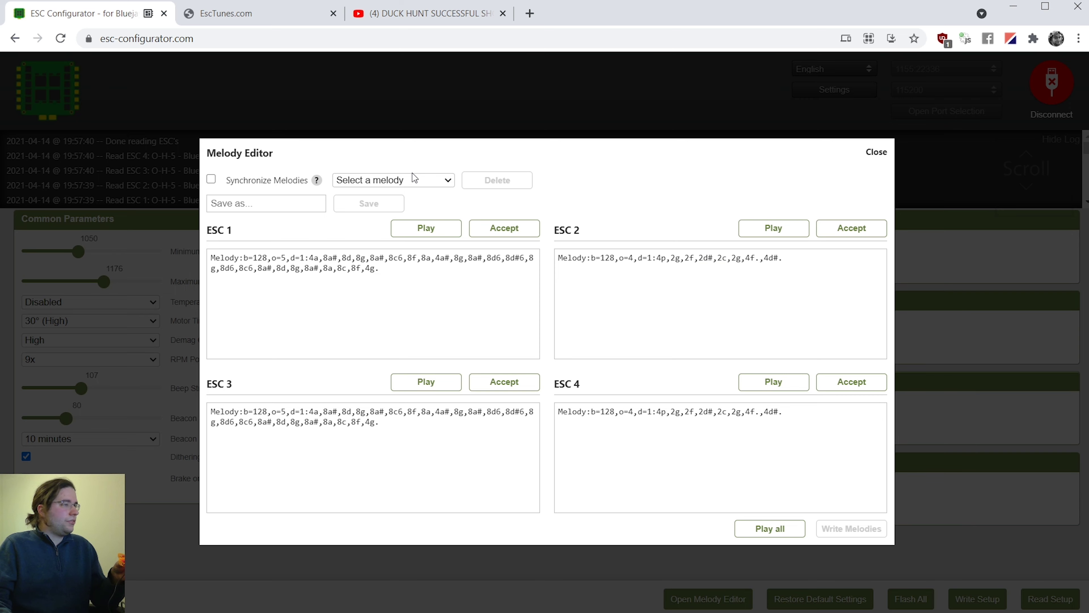
click(458, 561)
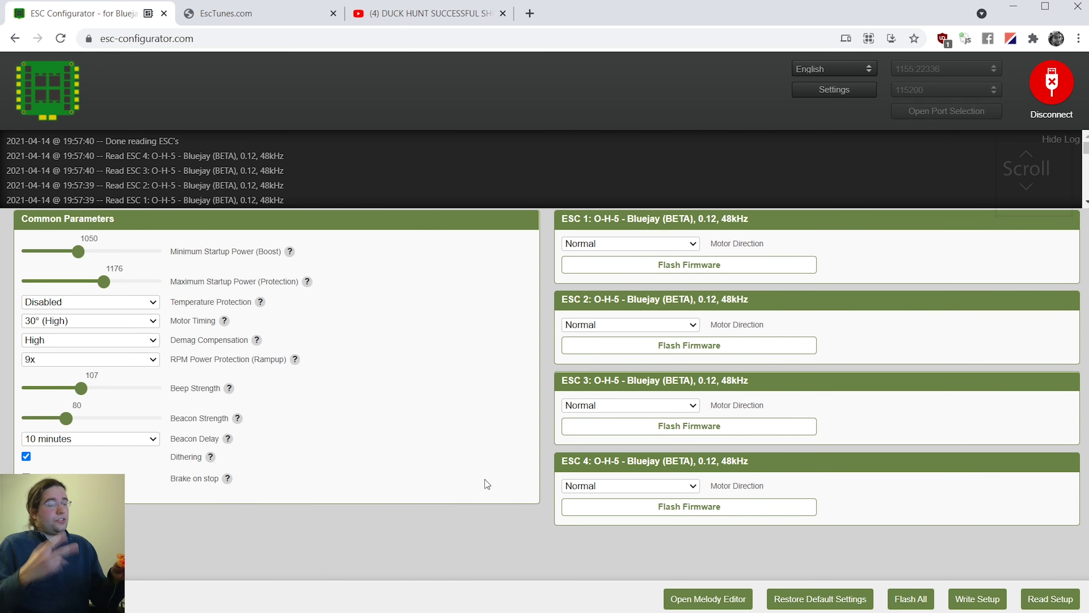
- On EscTunes.com, play the Super Mario Bros - Theme tune and copy its melody text
click(244, 13)
scroll(200, 54, up, 4)
click(221, 39)
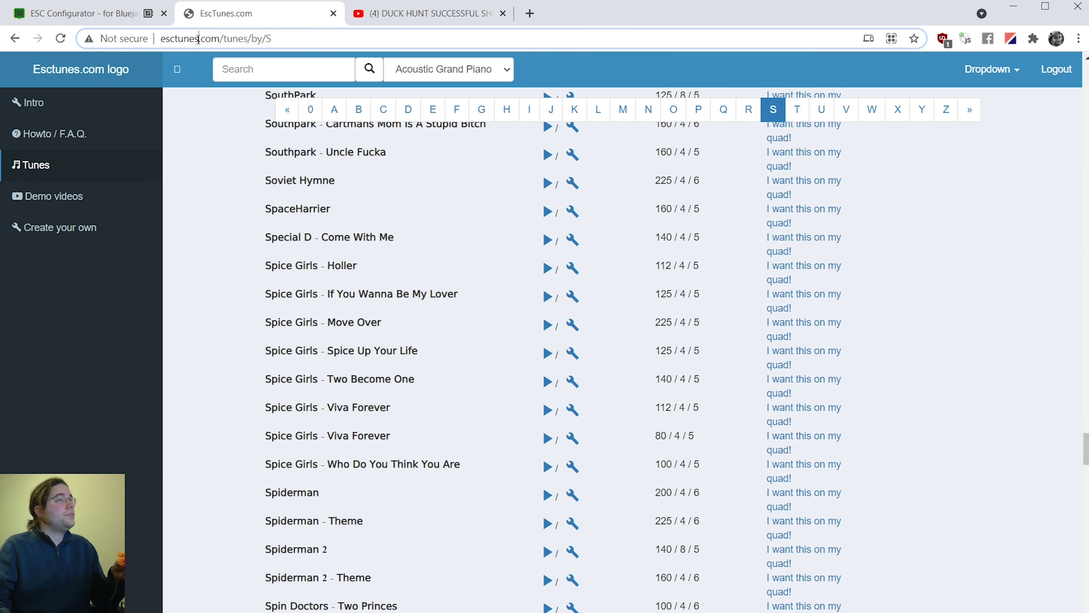
drag(222, 39, 155, 42)
click(202, 184)
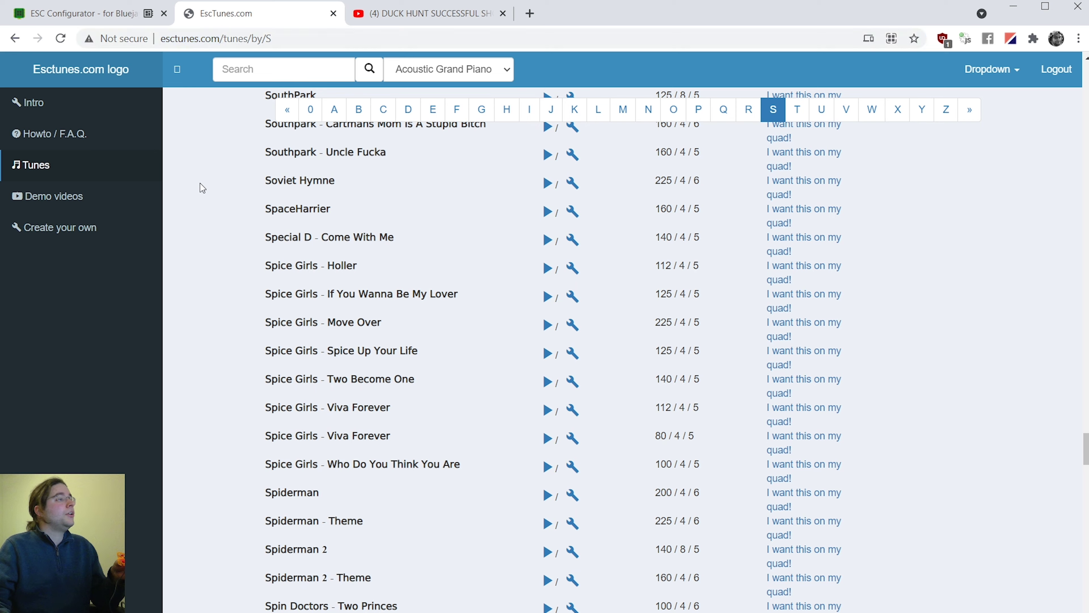
scroll(257, 265, down, 4)
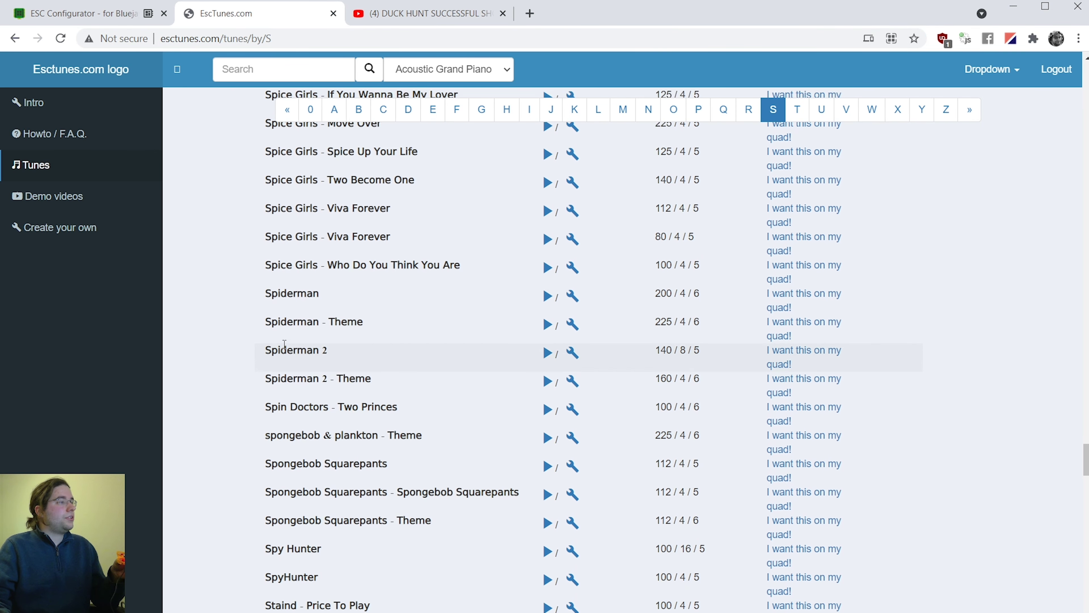
scroll(270, 300, down, 7)
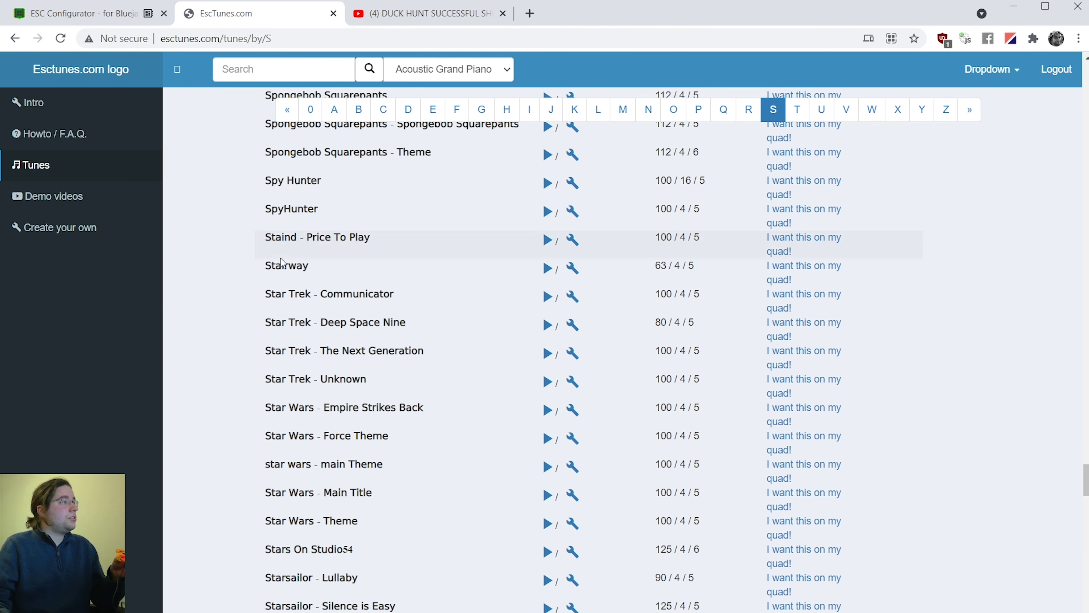
scroll(346, 317, down, 9)
scroll(351, 319, down, 13)
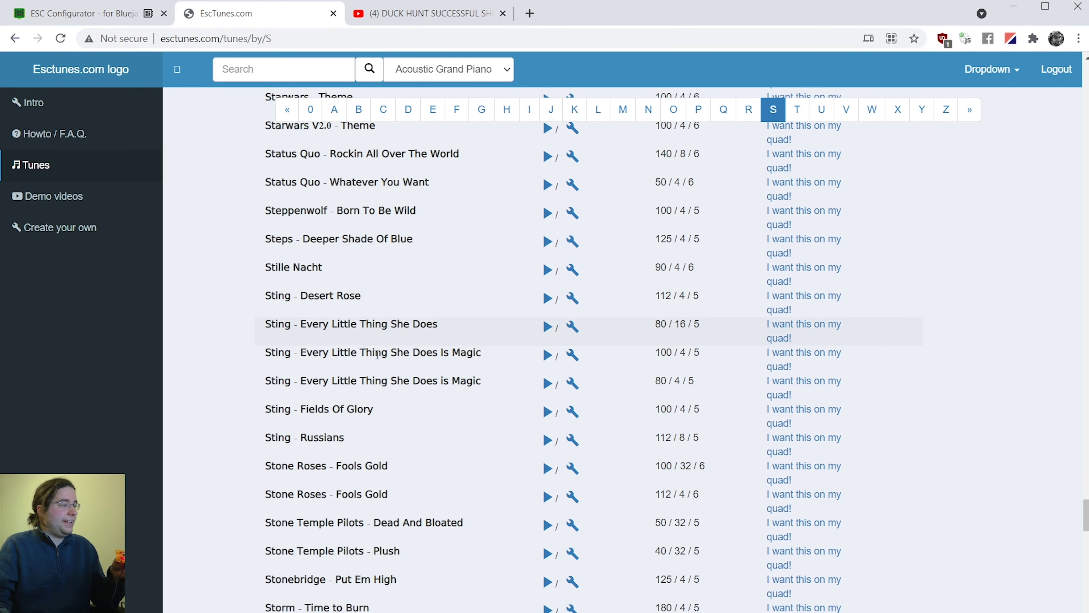
click(351, 320)
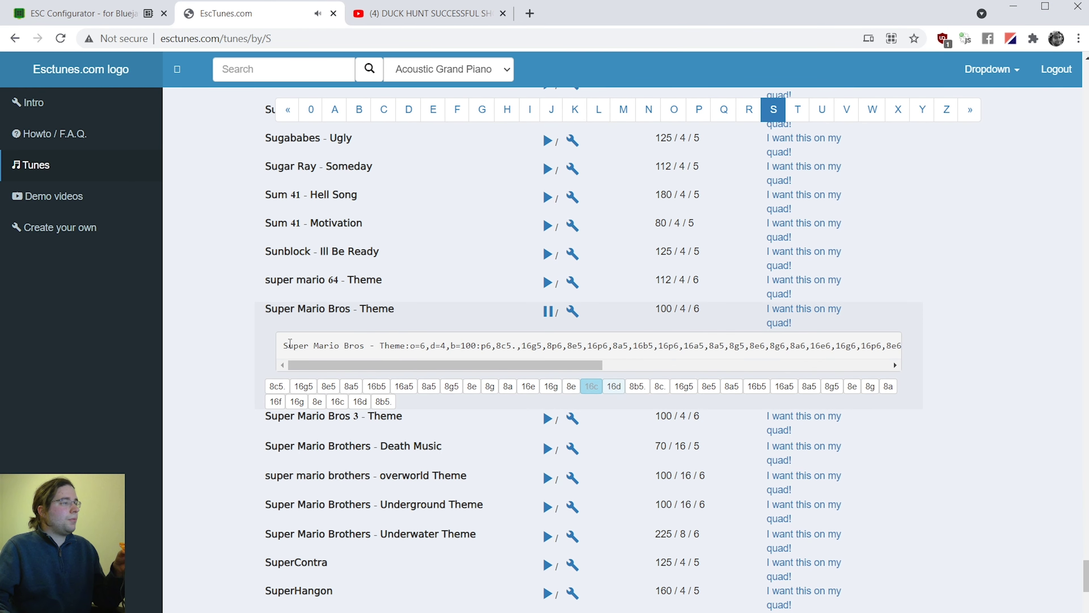
drag(284, 346, 903, 354)
key(ctrl+c)
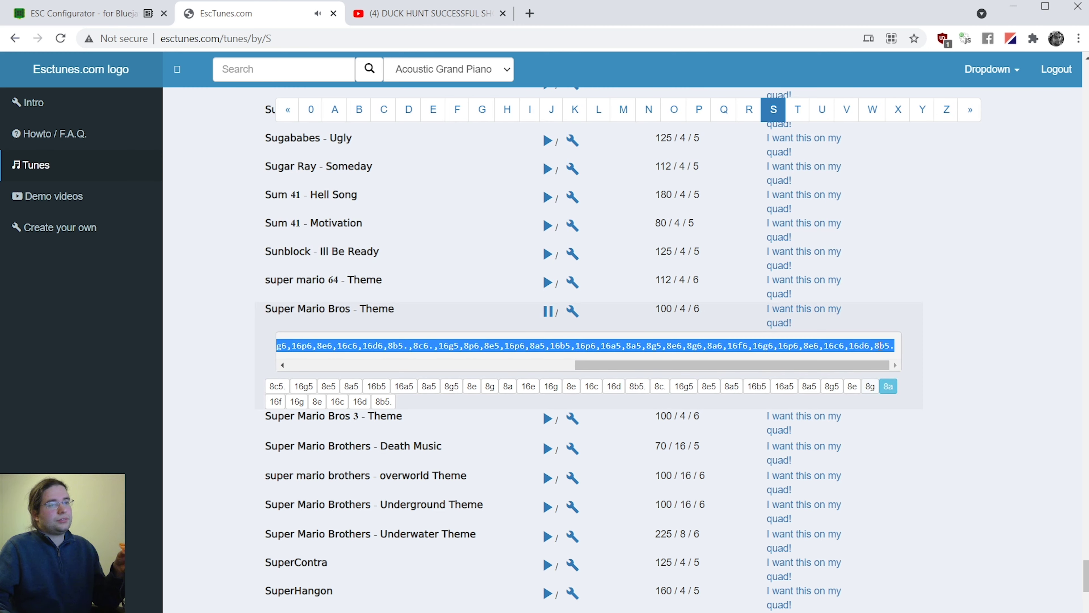
- Replace the configurator's melody text with the copied Super Mario Bros melody
key(ctrl+shift+Tab)
click(399, 357)
key(ctrl+a)
key(BackSpace)
key(ctrl+v)
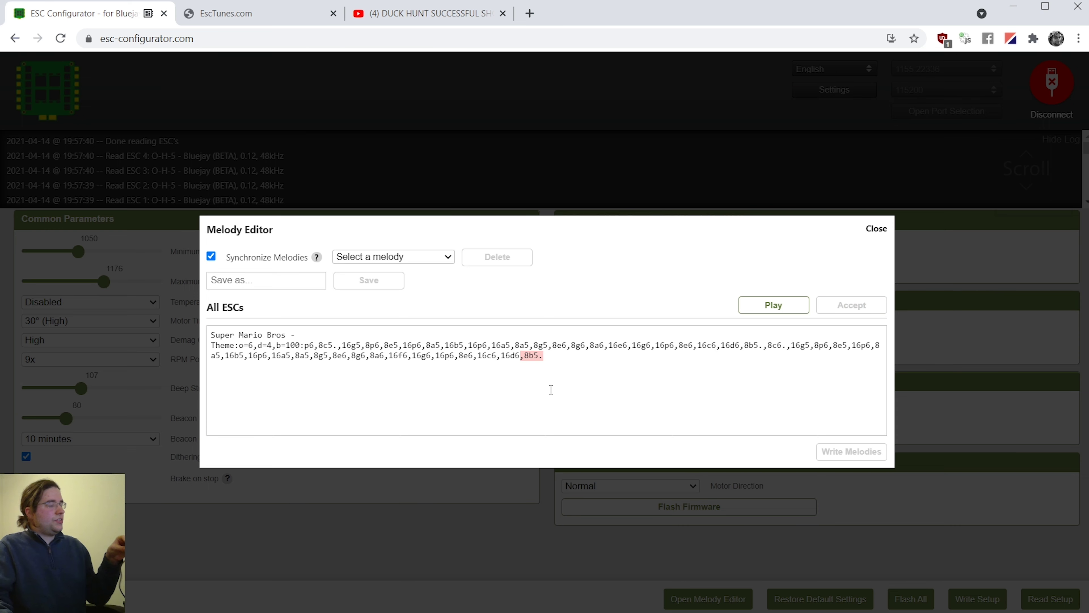
- Delete the red-flagged ',8b5.' ending so the Super Mario melody ends with '16d6'
drag(543, 355, 539, 354)
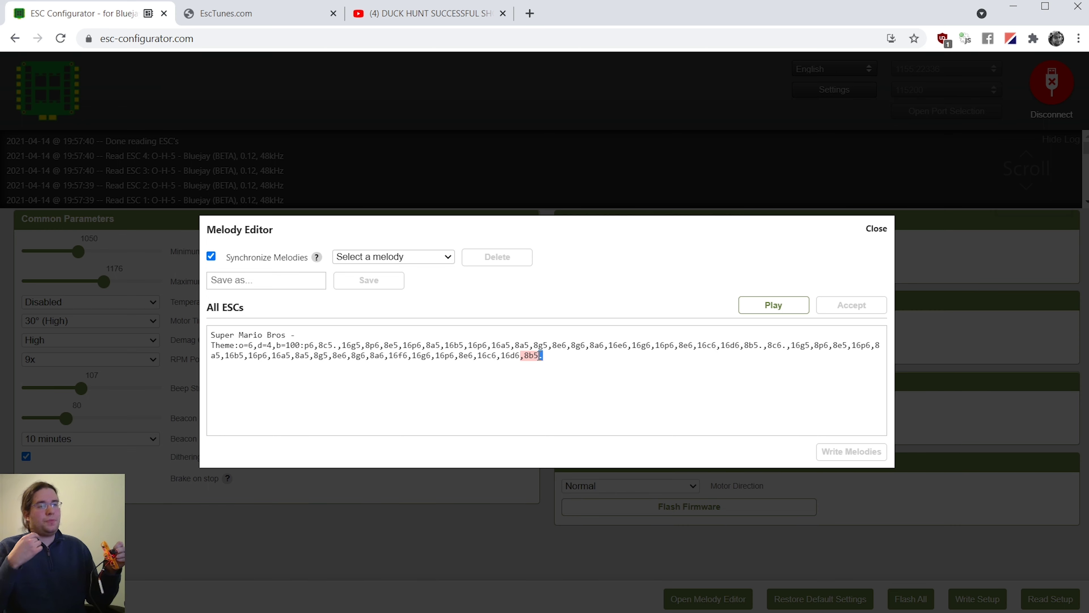
click(546, 354)
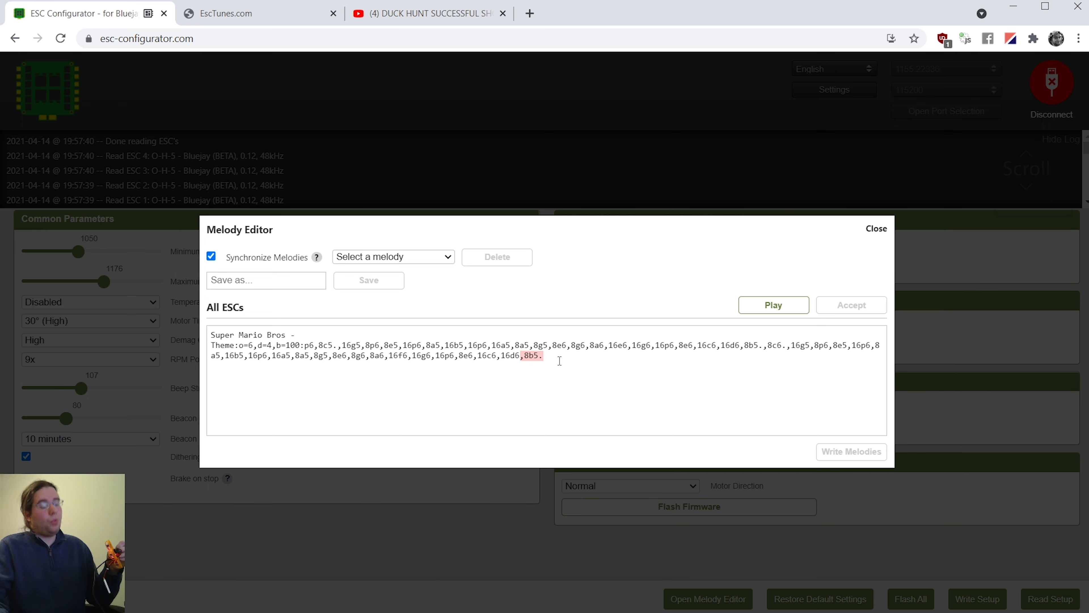
key(BackSpace)
key(BackSpace)
key(BackSpace)
key(BackSpace)
key(BackSpace)
key(BackSpace)
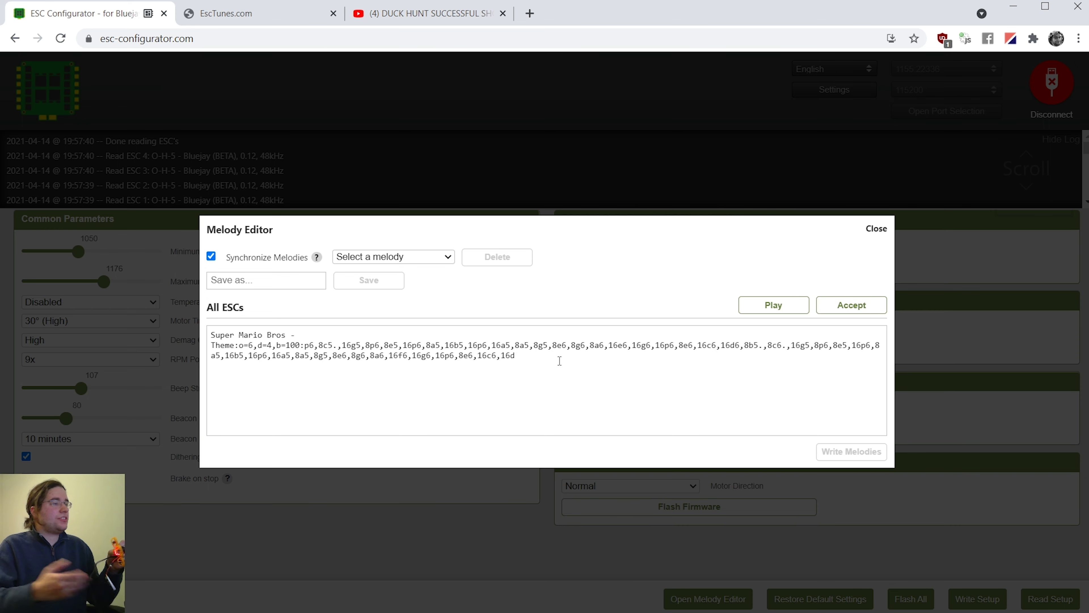
text(6)
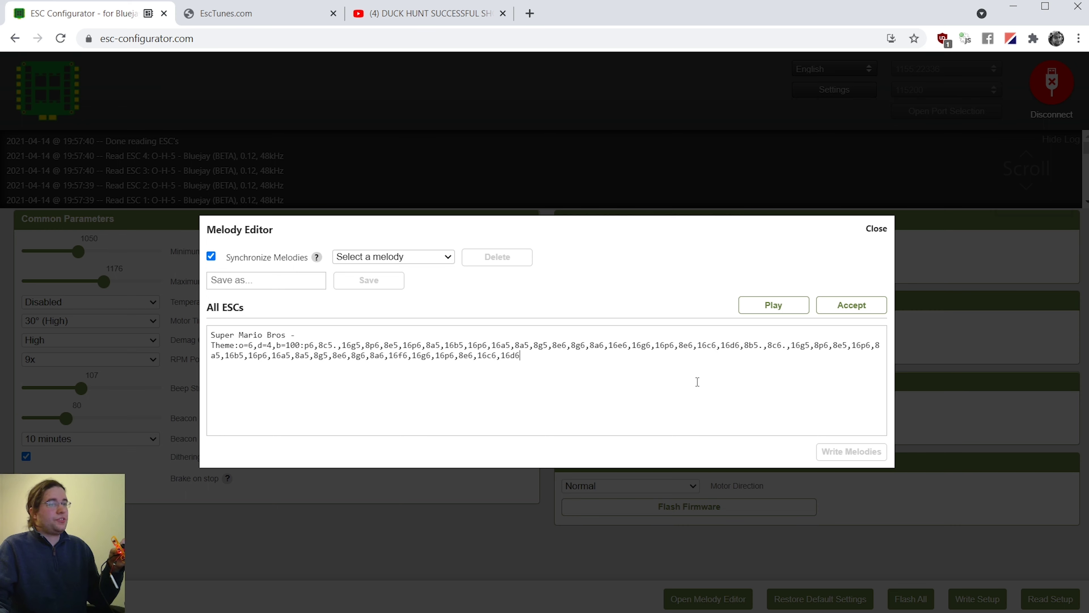
- Accept the edited Super Mario melody, write it to all four ESCs, and close the editor
click(853, 305)
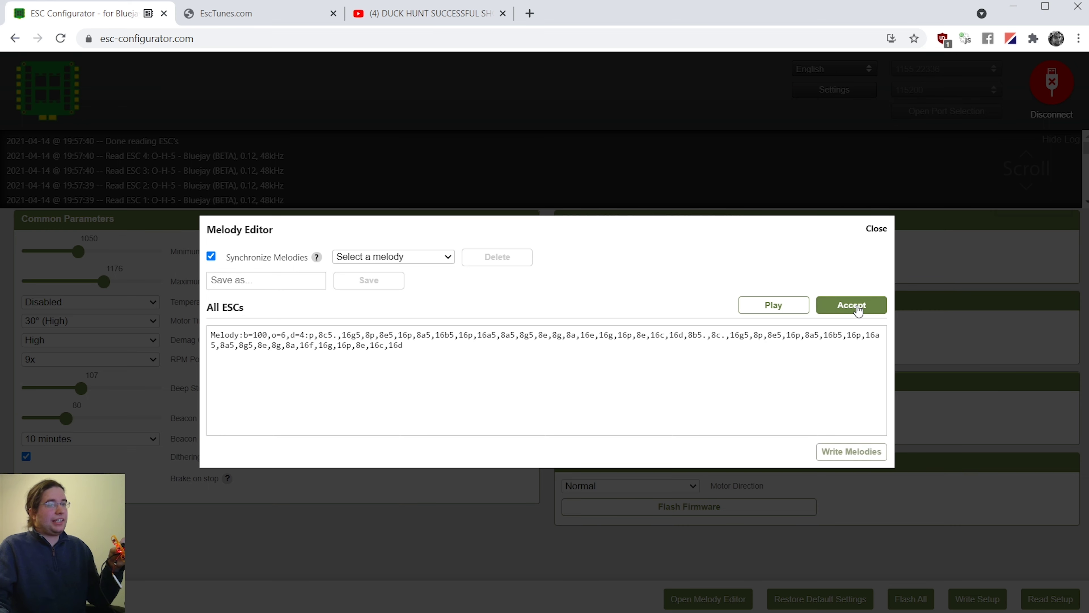
click(850, 452)
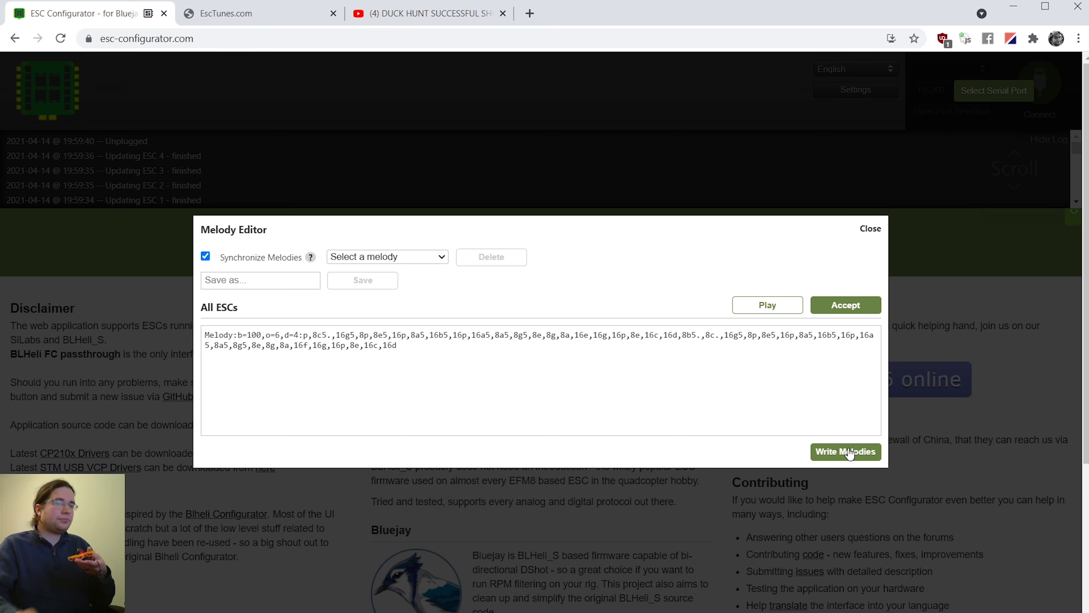
click(870, 228)
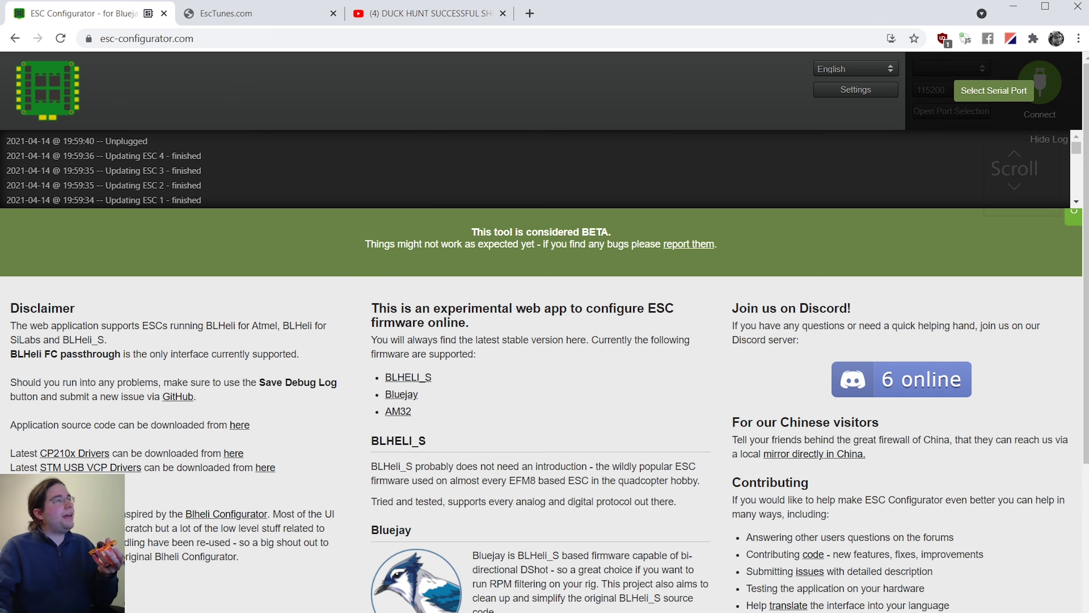
- Open the Duck Hunt uploader's channel and browse its Videos list of BLHeli_32 startup tunes
click(359, 15)
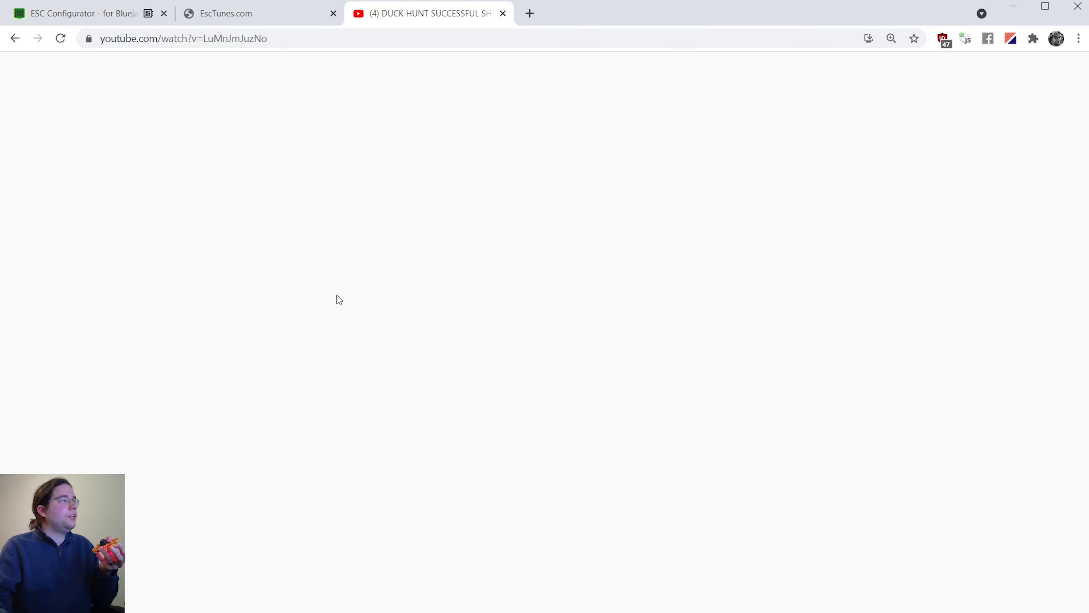
scroll(373, 301, down, 3)
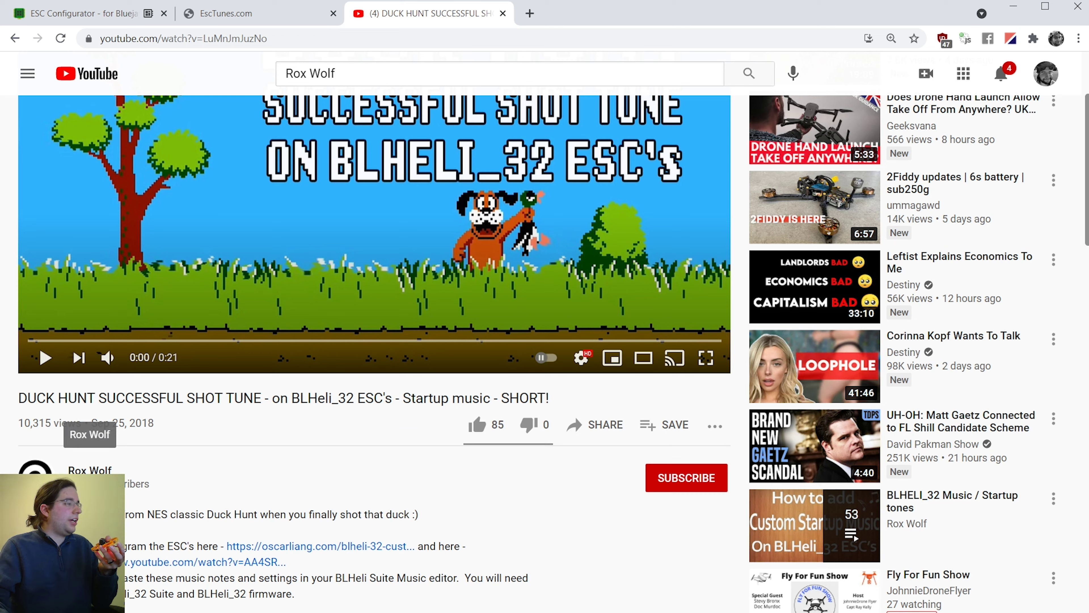
click(90, 469)
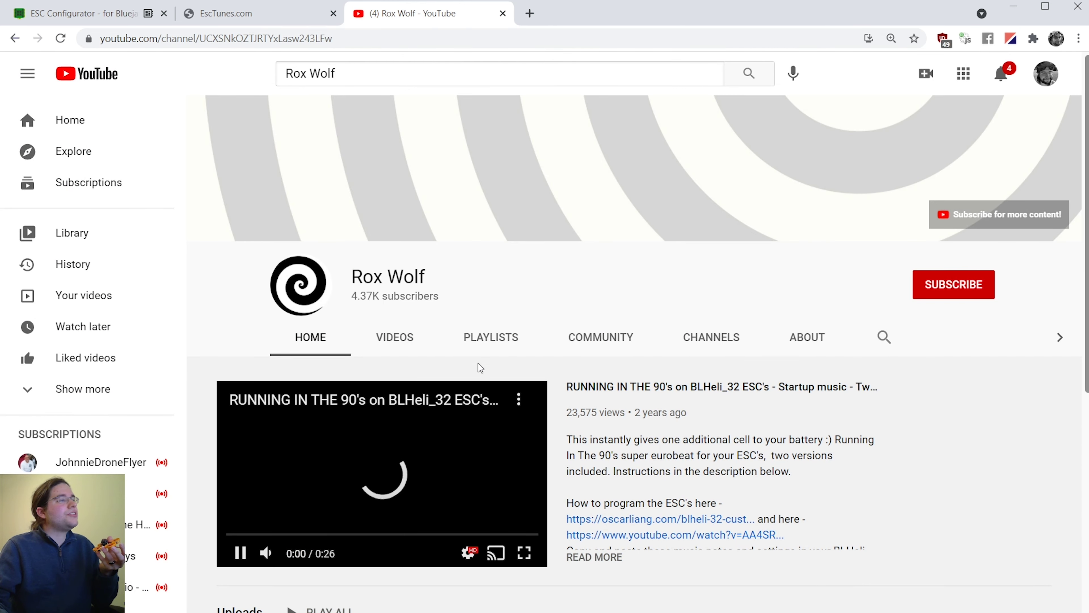
click(408, 348)
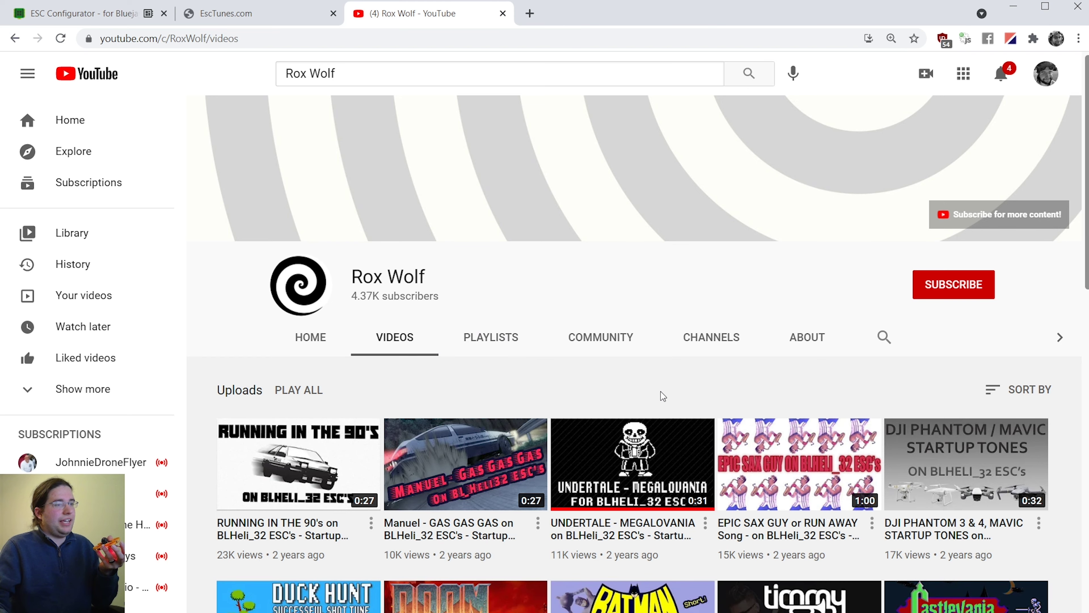
scroll(764, 453, down, 3)
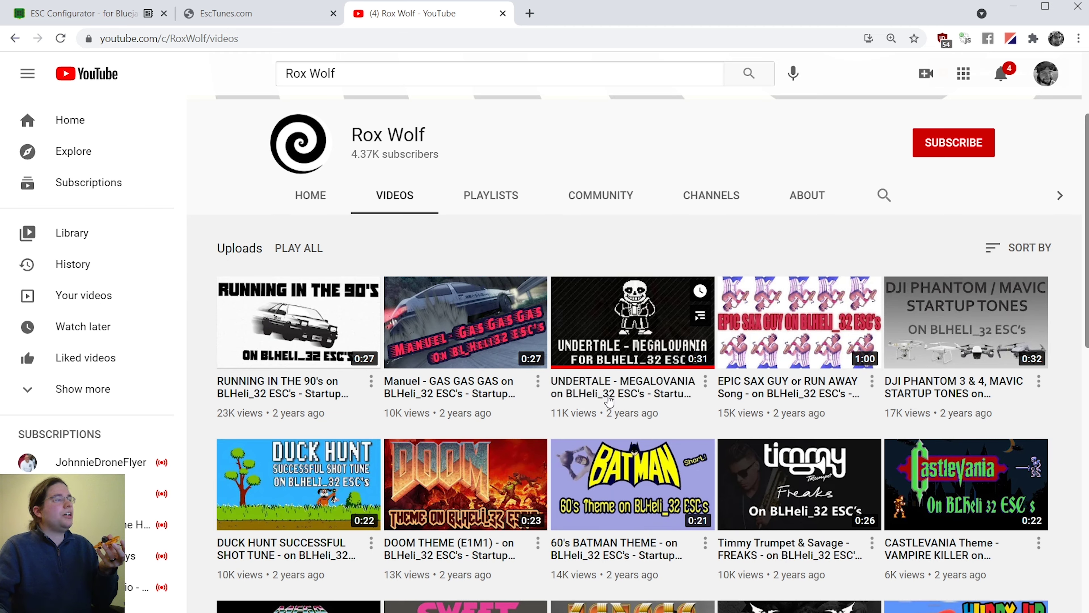
scroll(609, 401, up, 3)
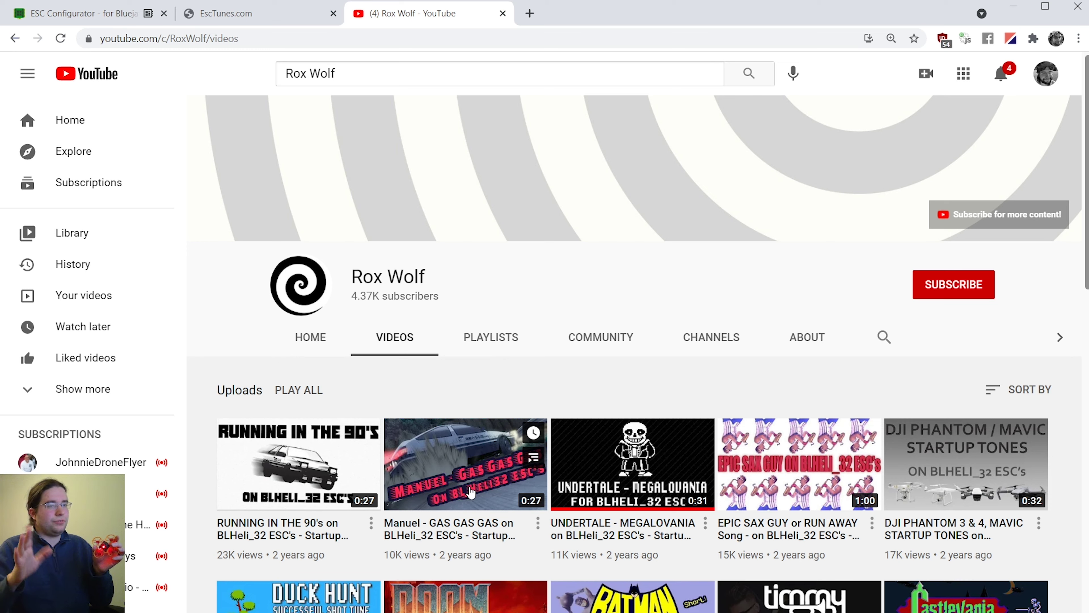
mouse_move(640, 455)
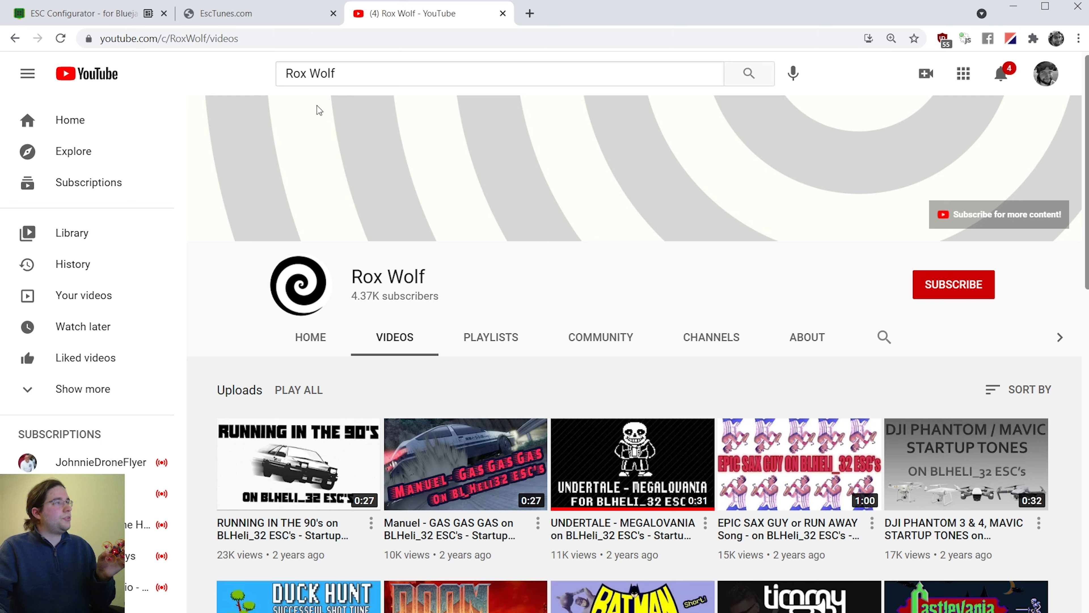
- Go via the EscTunes.com tab back to ESC Configurator's log of four updated ESCs
click(221, 14)
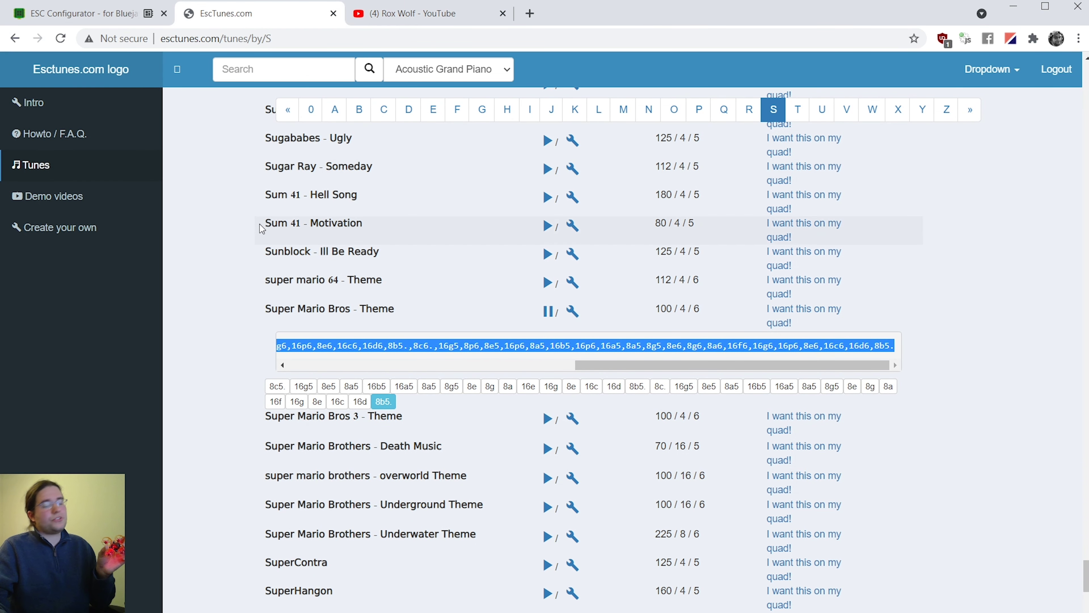
click(115, 14)
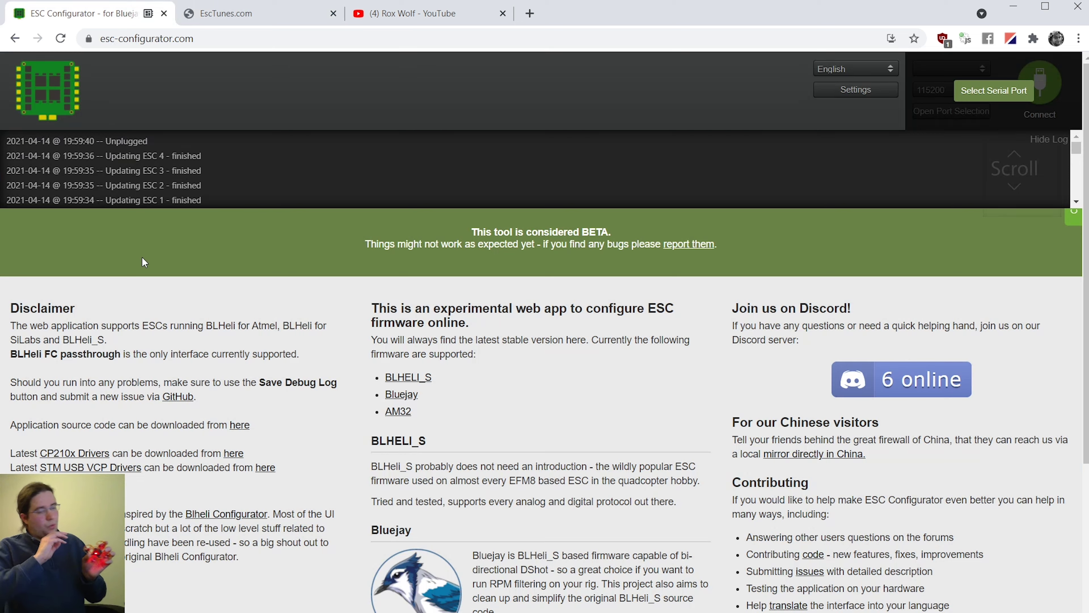